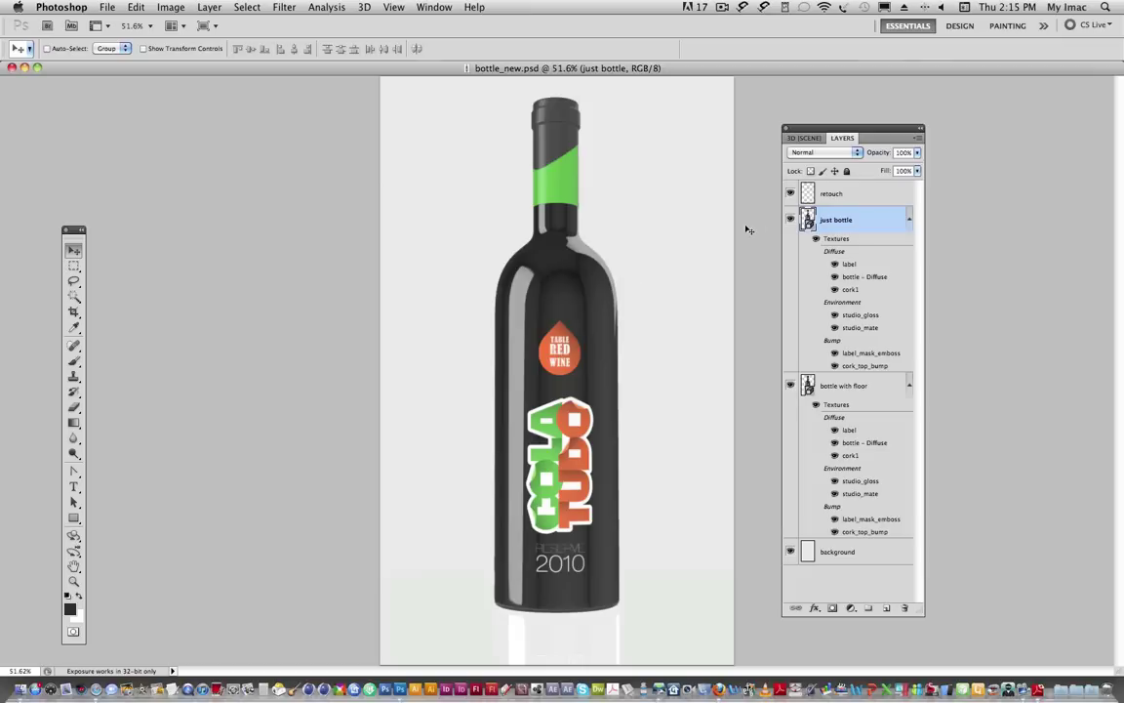
- Delete the 'bottle with floor' and 'retouch' layers, leaving 'just bottle' above the background
{"action": "left_click", "coordinate": [849, 386]}
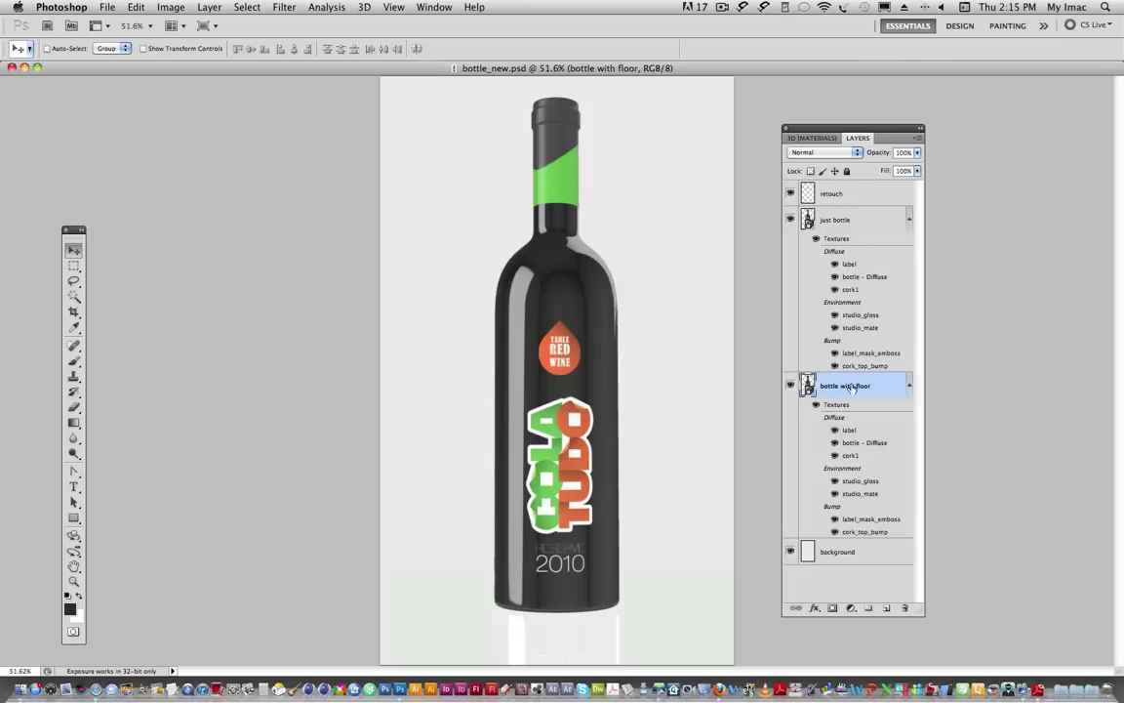
{"action": "key", "text": "Delete"}
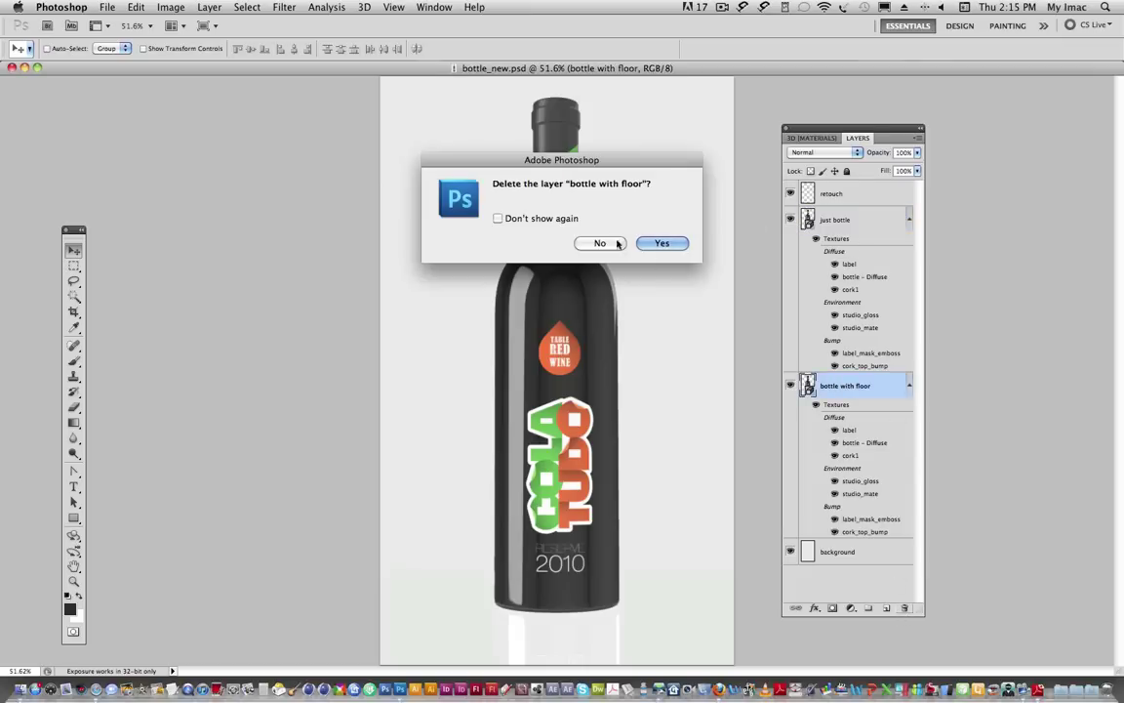
{"action": "left_click", "coordinate": [649, 243]}
{"action": "left_click", "coordinate": [830, 193]}
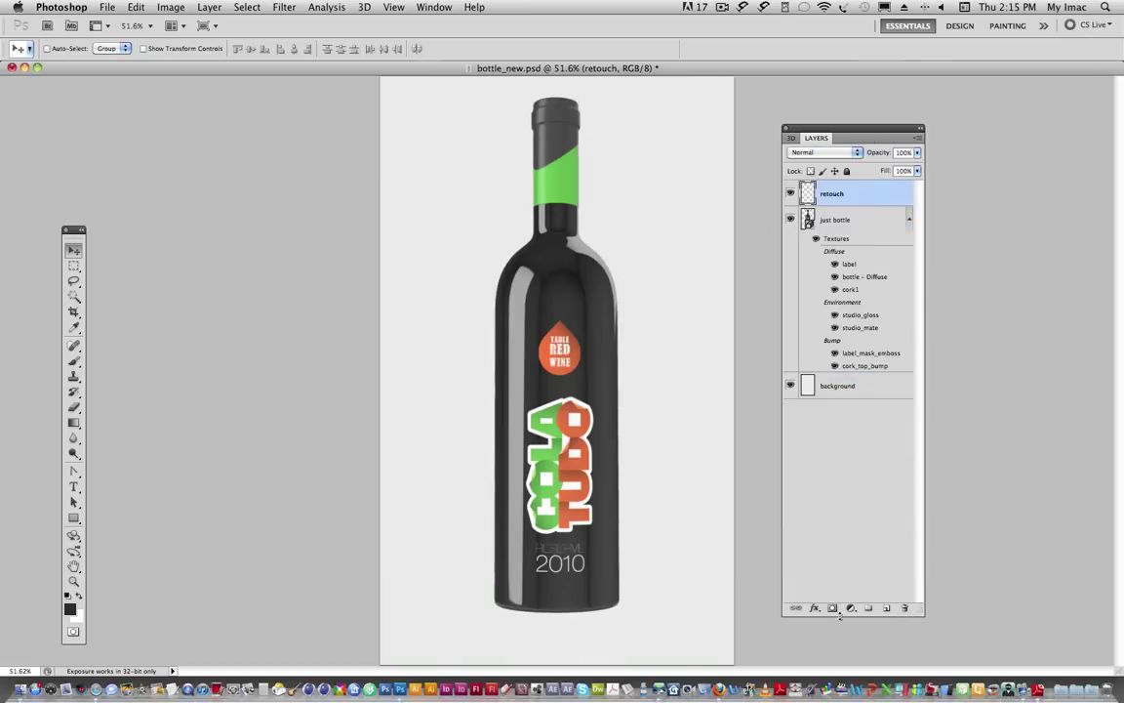
{"action": "key", "text": "Delete"}
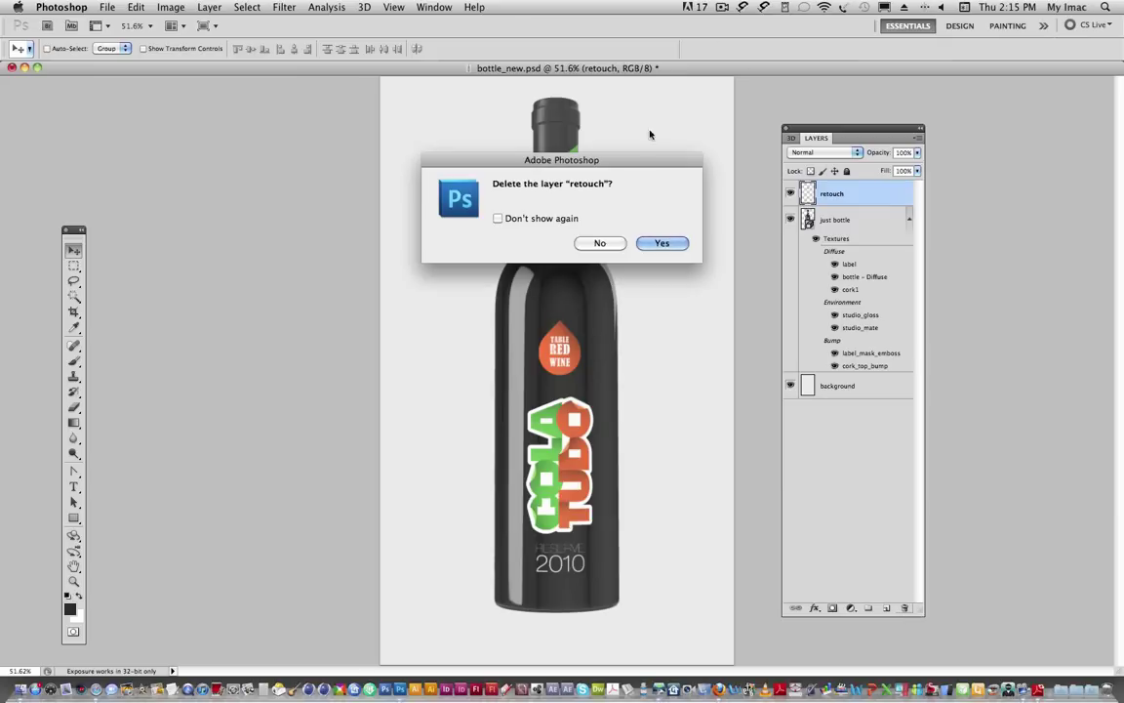
{"action": "left_click", "coordinate": [664, 244]}
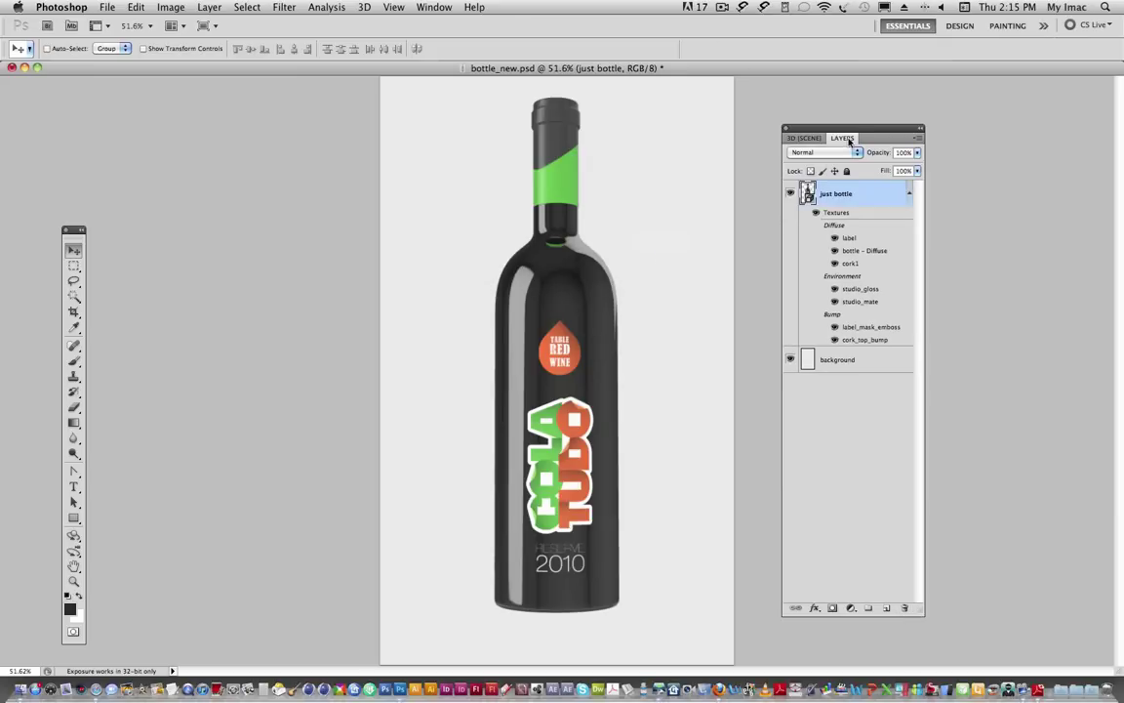
- Set the 3D scene quality to Interactive (Painting) and show the materials list
{"action": "left_click", "coordinate": [805, 139]}
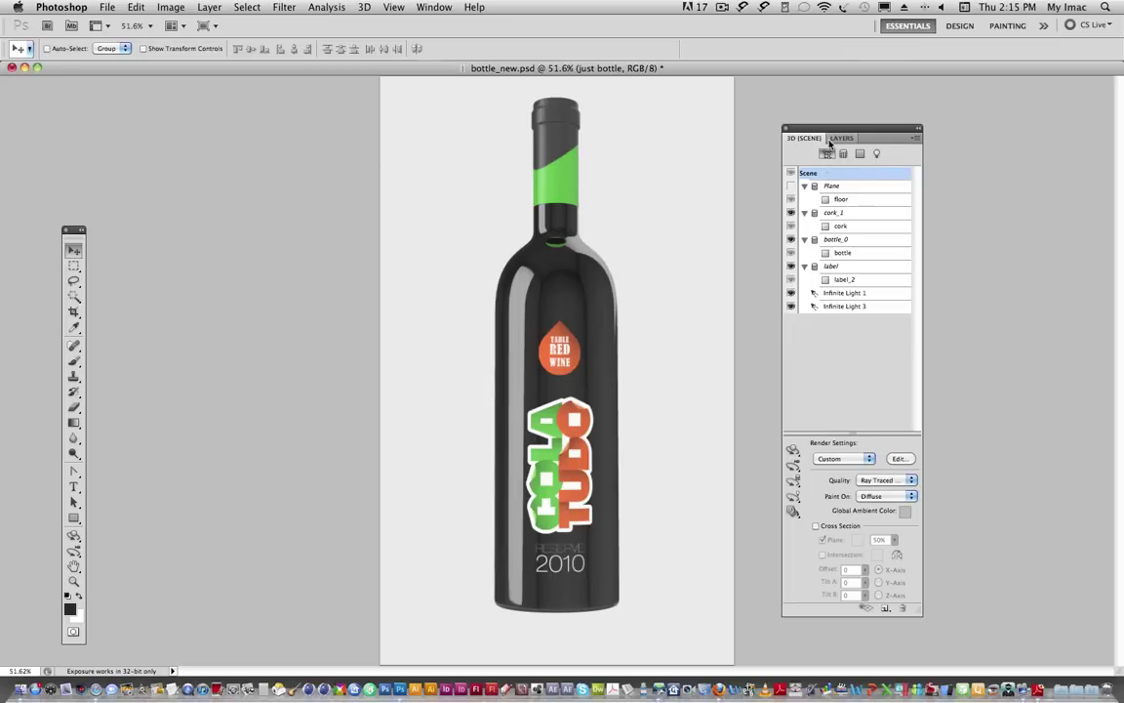
{"action": "left_click_drag", "start_coordinate": [829, 138], "coordinate": [815, 89]}
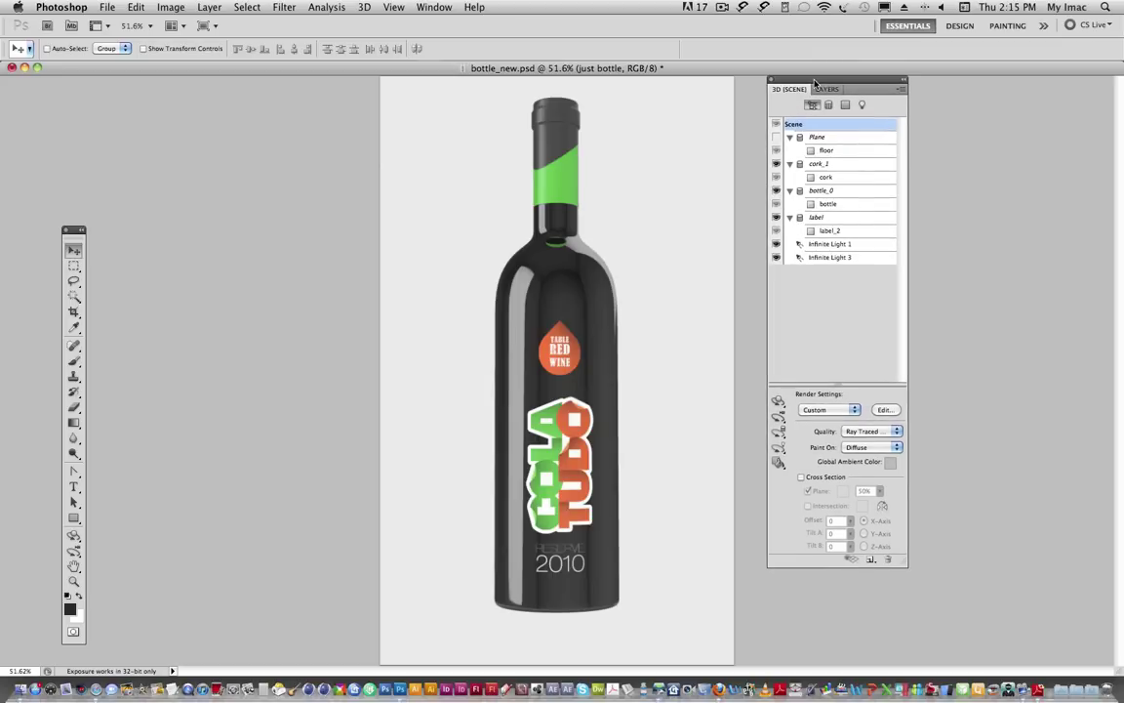
{"action": "left_click", "coordinate": [877, 430]}
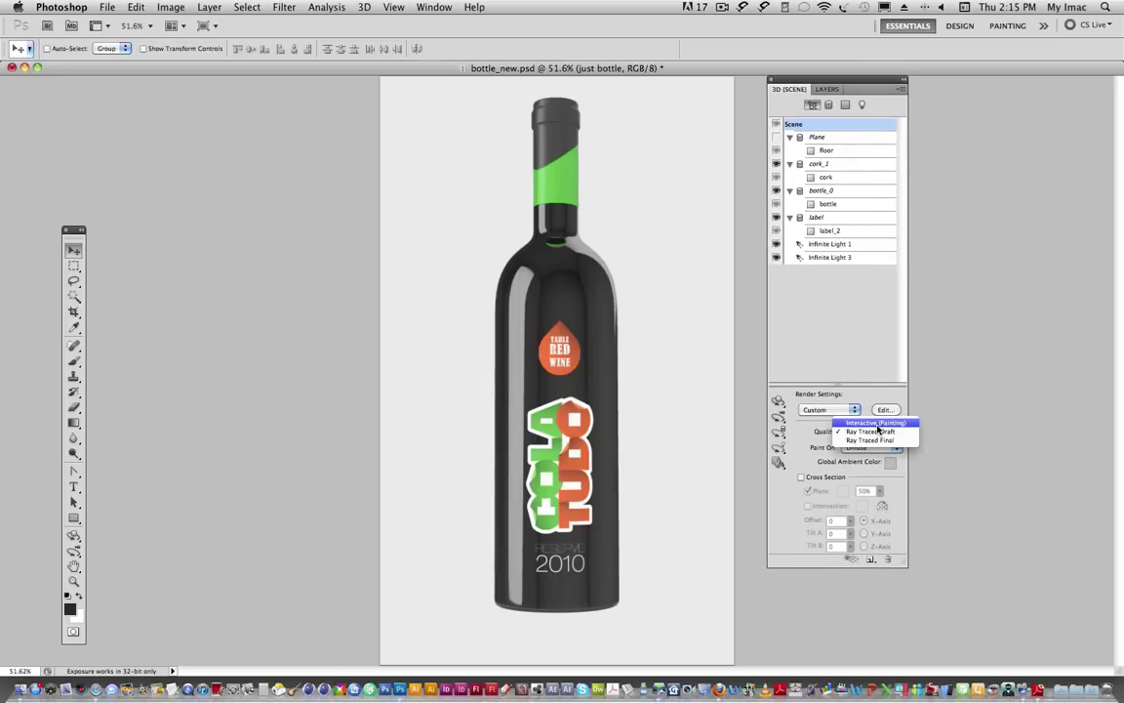
{"action": "left_click", "coordinate": [875, 423]}
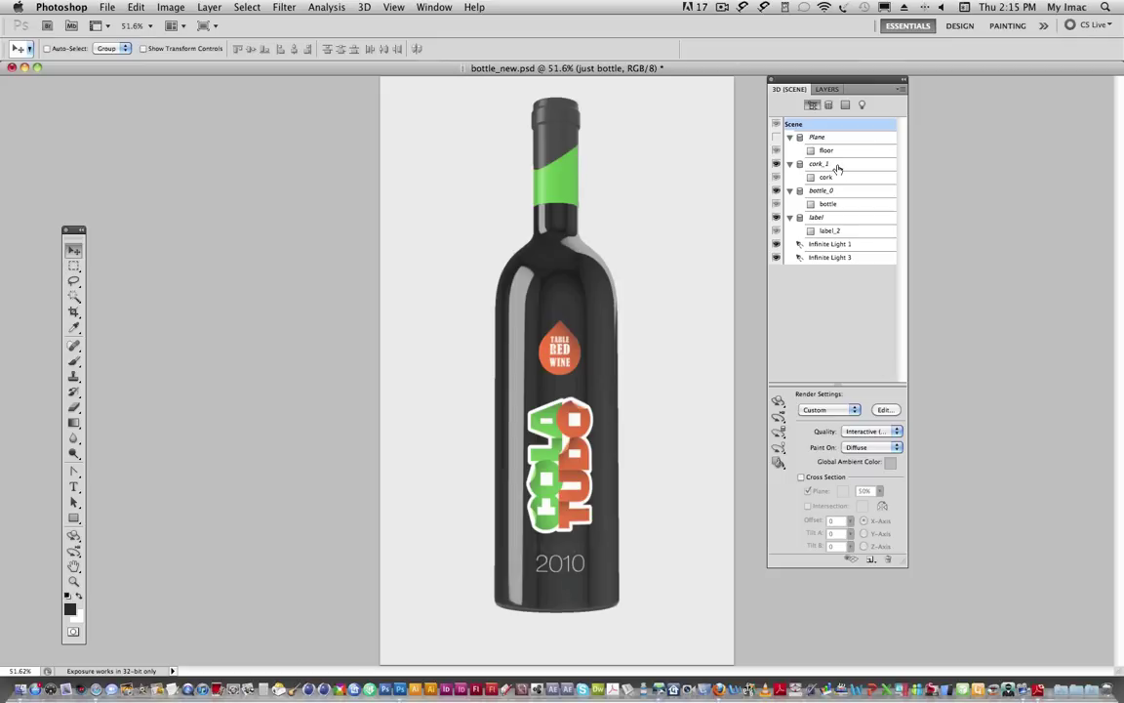
{"action": "left_click", "coordinate": [845, 106]}
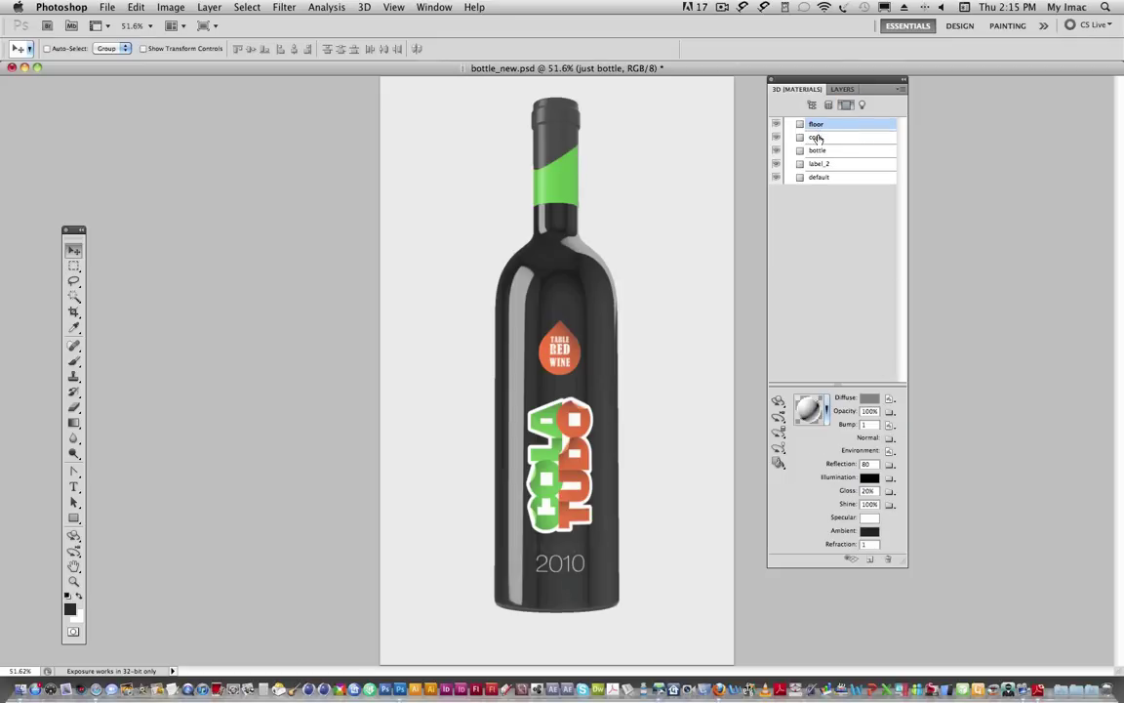
- Load cork.jpg from Desktop > bottle > textures maps as the cork's diffuse texture
{"action": "left_click", "coordinate": [817, 138]}
{"action": "left_click", "coordinate": [890, 399]}
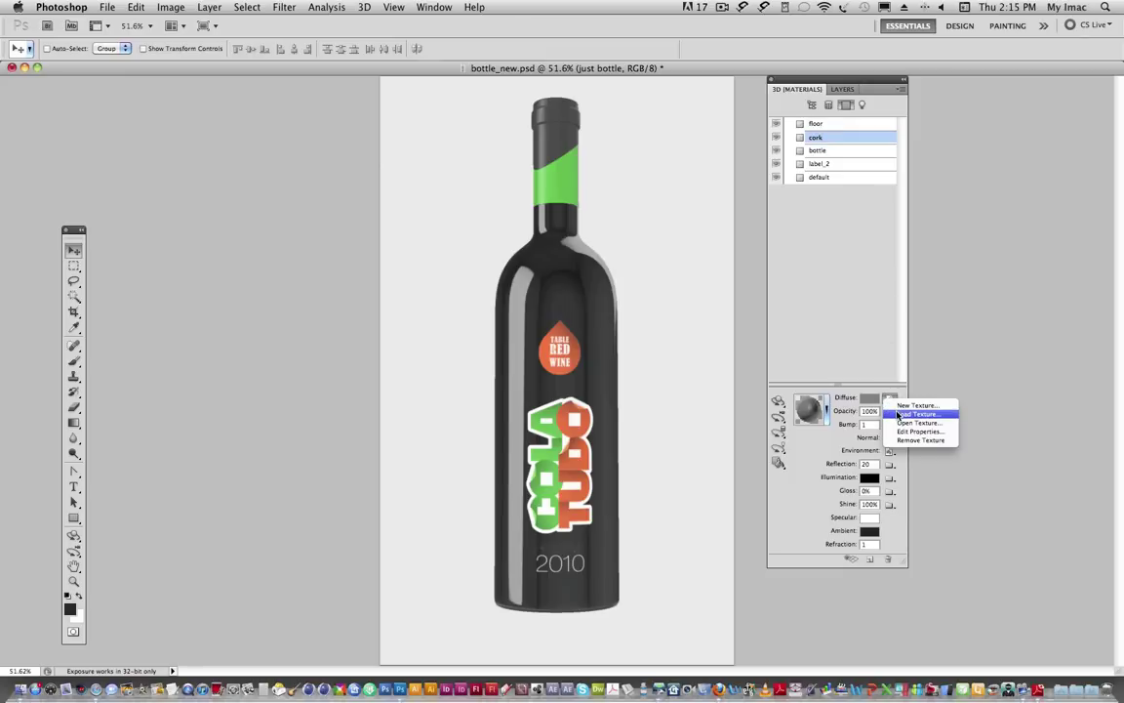
{"action": "left_click", "coordinate": [898, 414]}
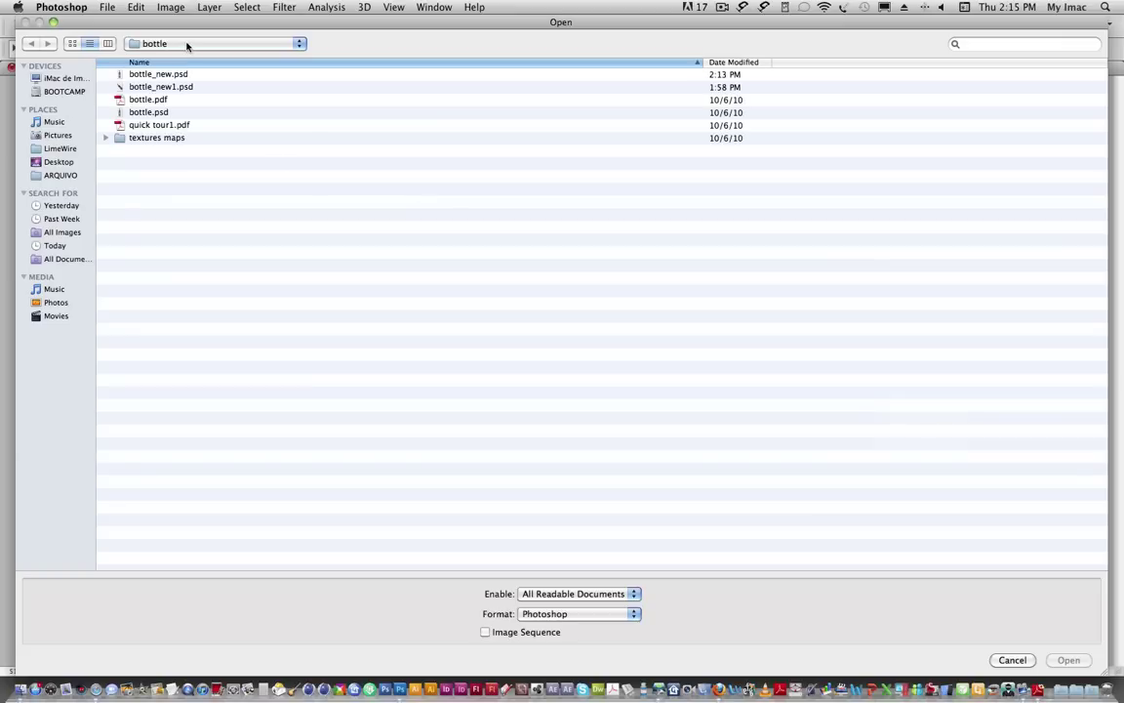
{"action": "left_click", "coordinate": [187, 43]}
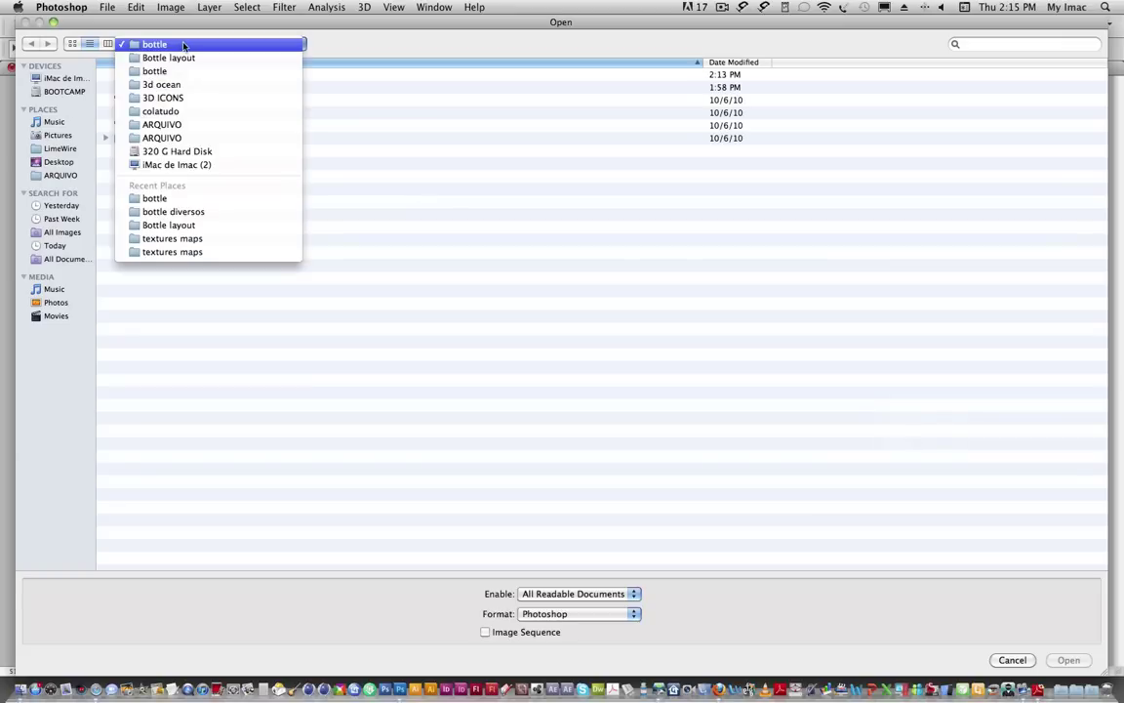
{"action": "left_click", "coordinate": [39, 159]}
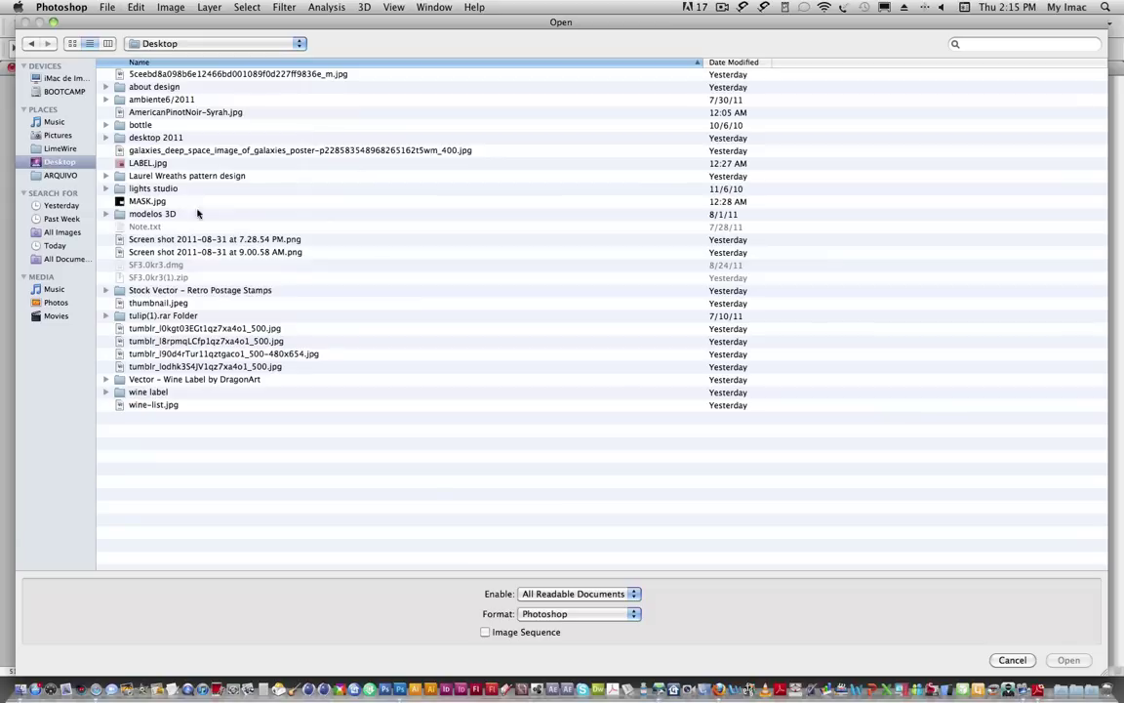
{"action": "left_click", "coordinate": [167, 126]}
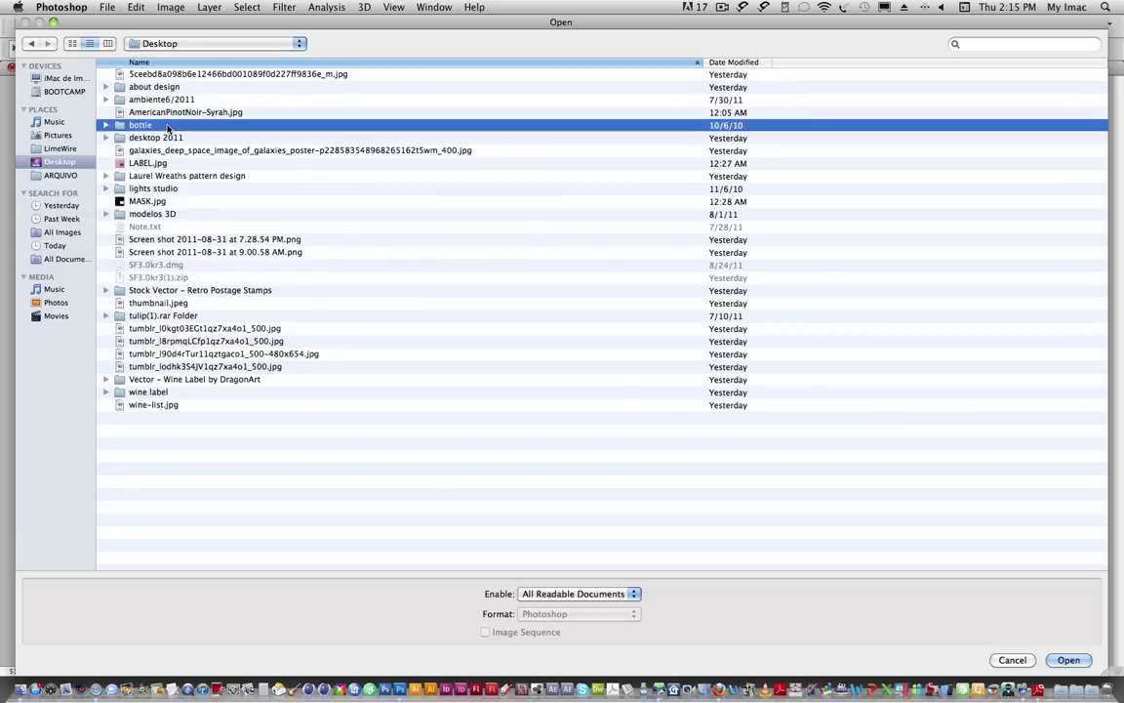
{"action": "double_click", "coordinate": [167, 126]}
{"action": "double_click", "coordinate": [148, 113]}
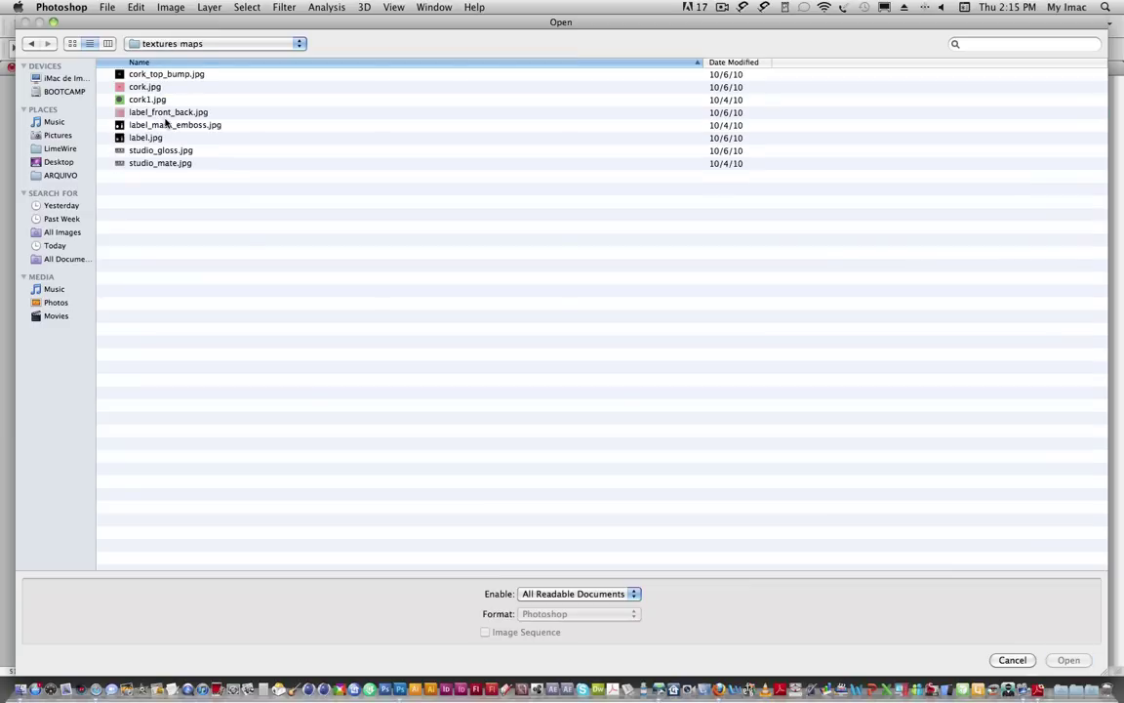
{"action": "left_click", "coordinate": [153, 89]}
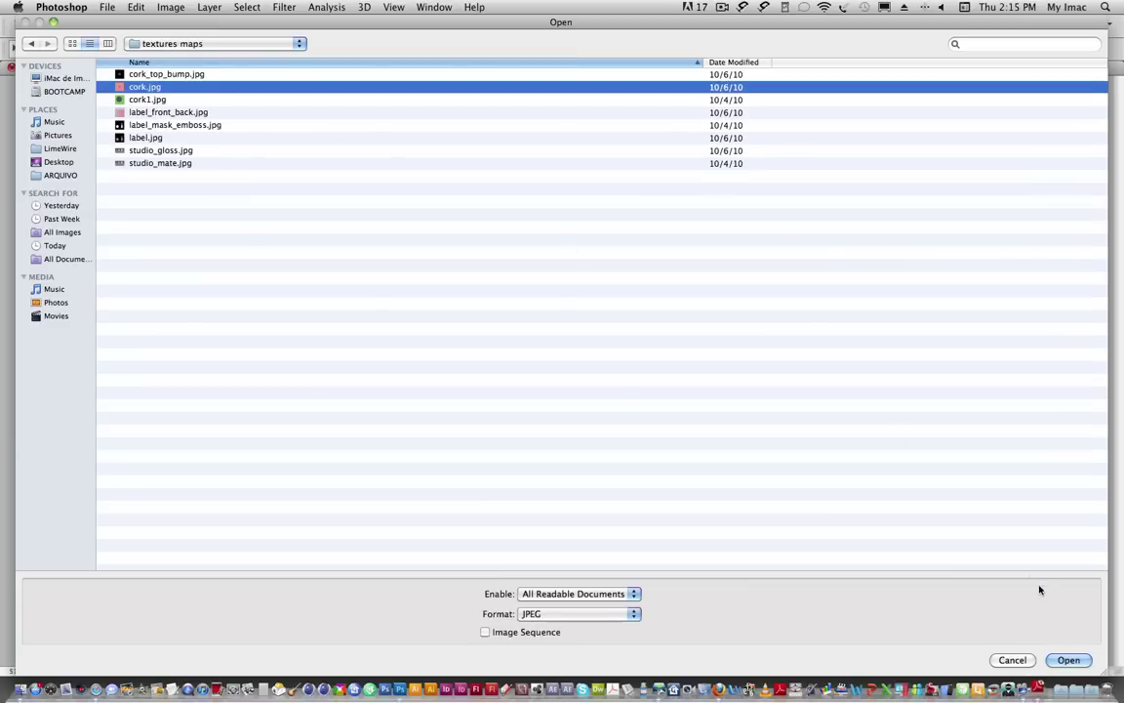
{"action": "left_click", "coordinate": [1066, 661]}
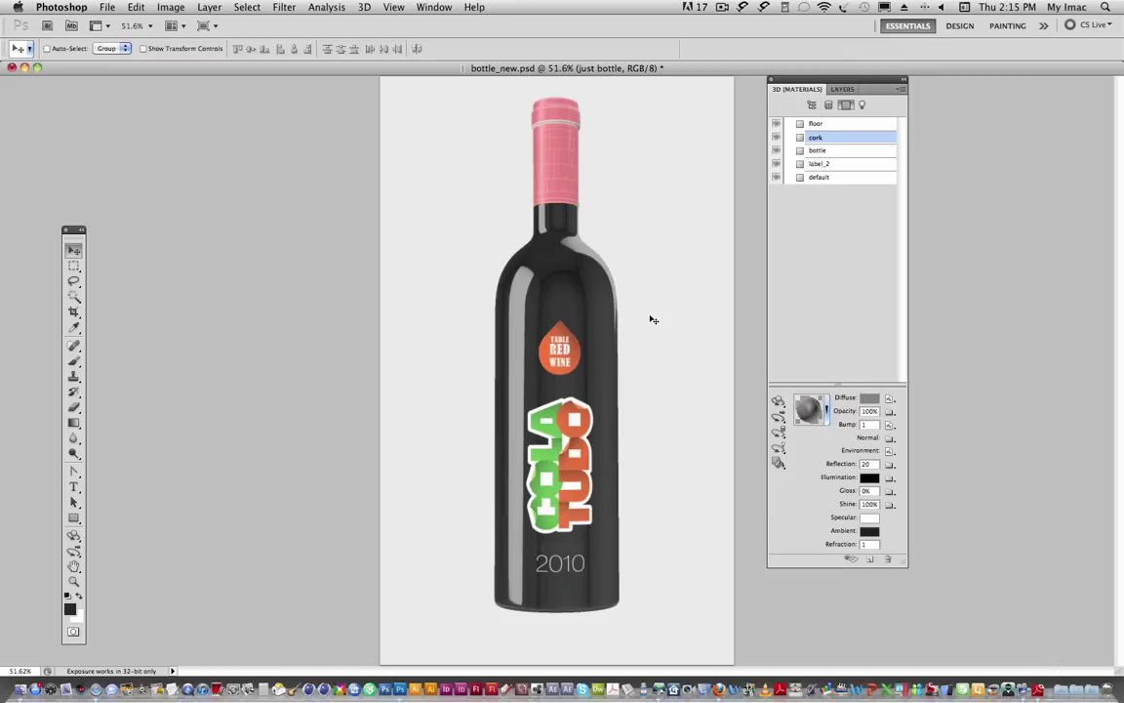
{"action": "left_click", "coordinate": [889, 398]}
{"action": "left_click", "coordinate": [829, 423]}
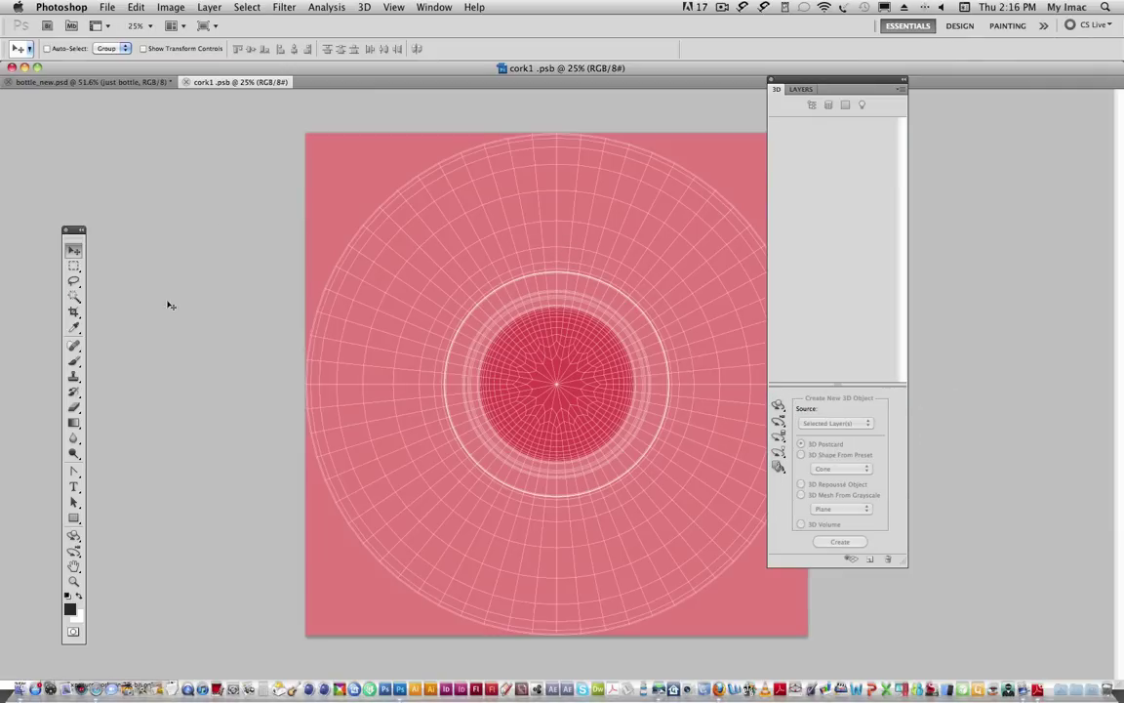
{"action": "left_click", "coordinate": [186, 83]}
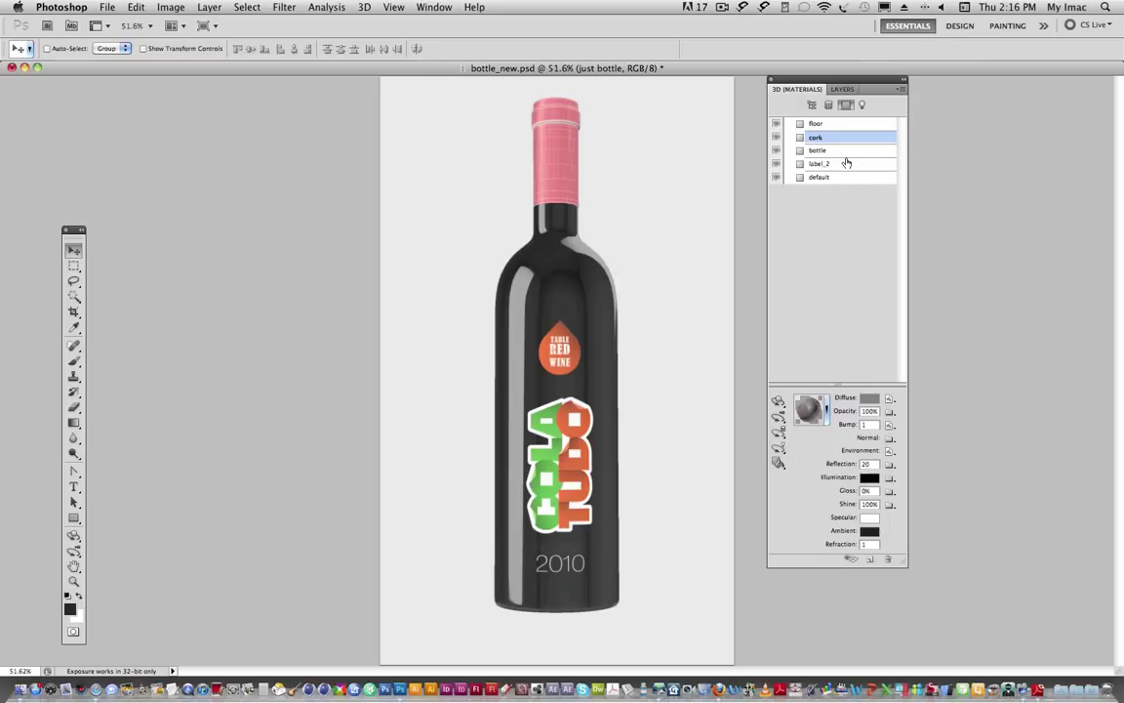
{"action": "left_click", "coordinate": [847, 164]}
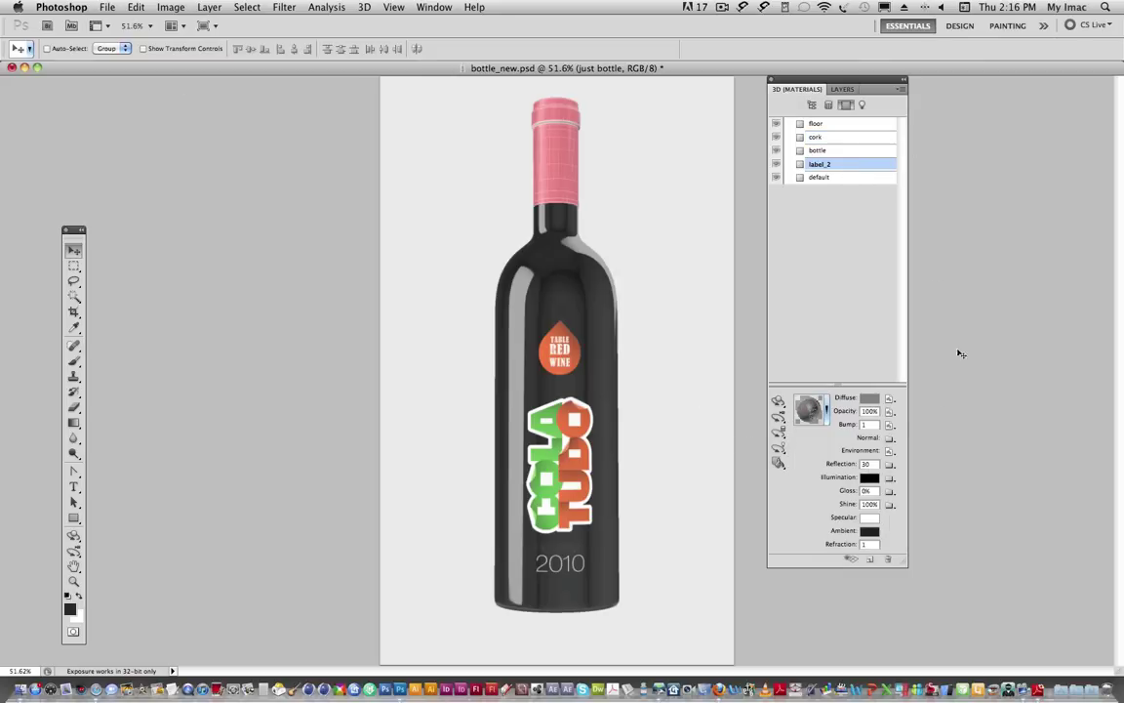
{"action": "left_click", "coordinate": [890, 399]}
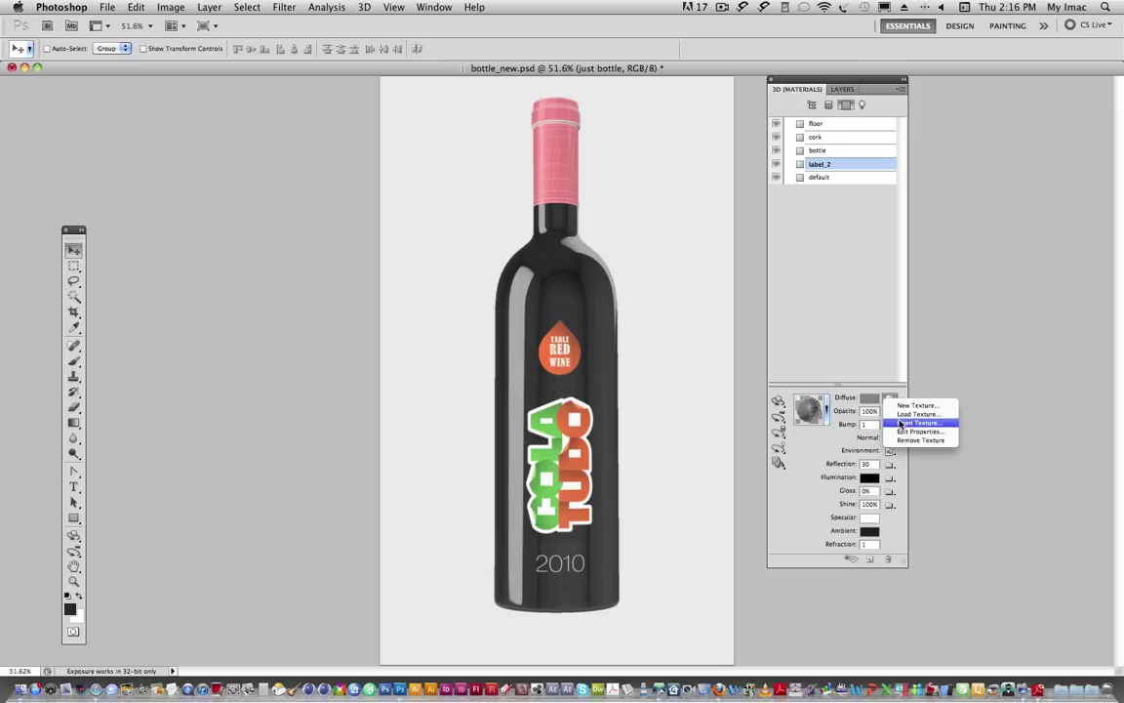
{"action": "left_click", "coordinate": [917, 423]}
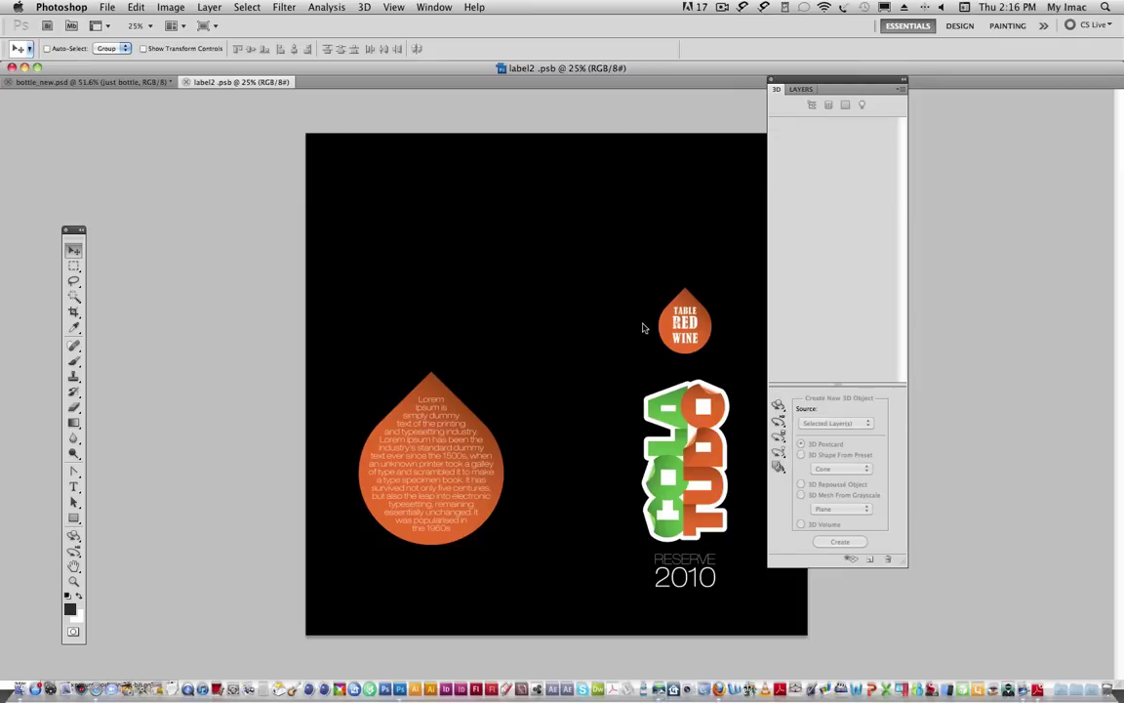
{"action": "left_click", "coordinate": [187, 83]}
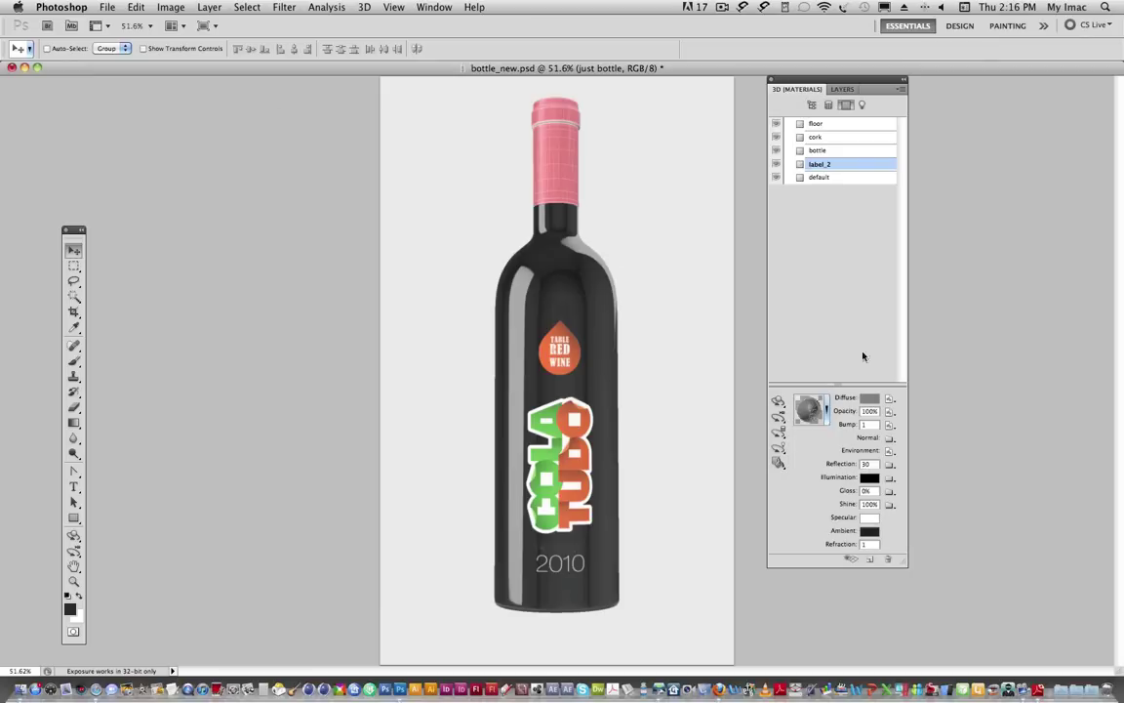
- Load LABEL.jpg from the Desktop as label_2's diffuse texture
{"action": "left_click", "coordinate": [893, 399]}
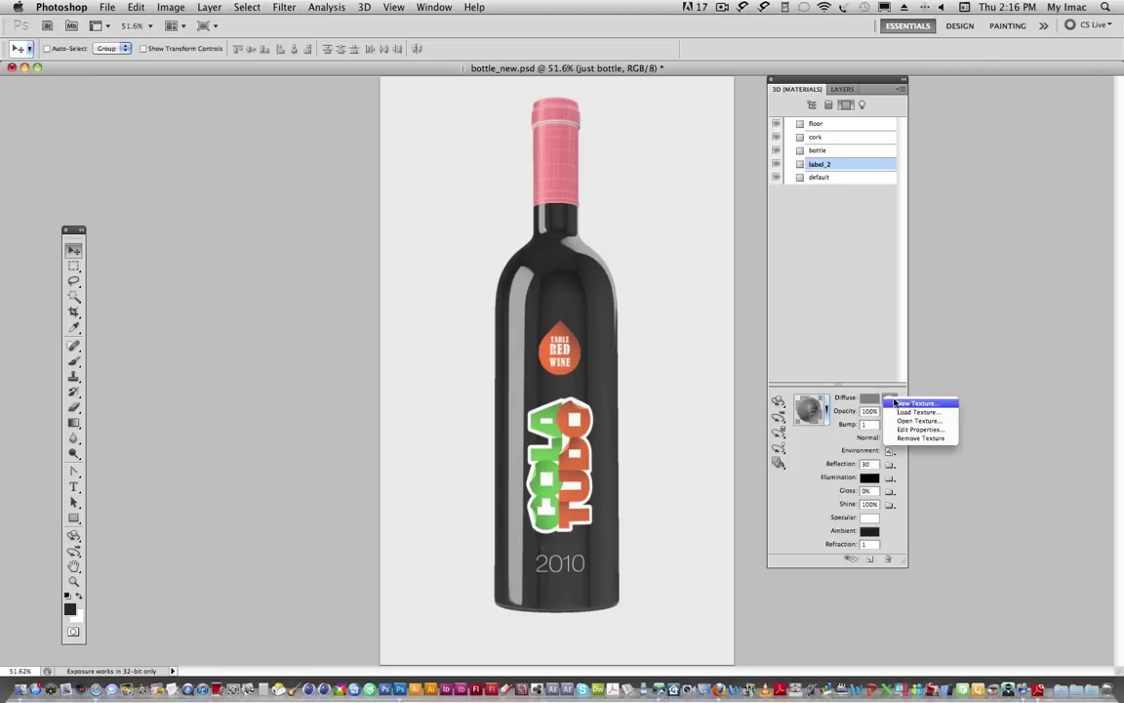
{"action": "left_click", "coordinate": [903, 412]}
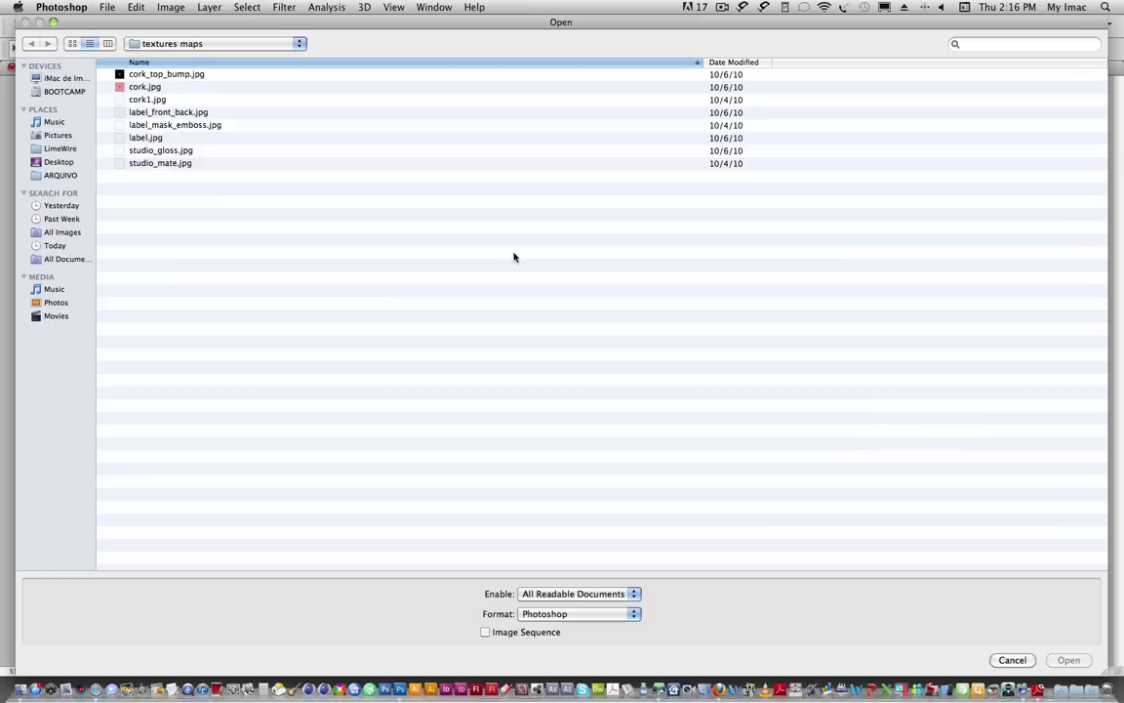
{"action": "left_click", "coordinate": [60, 162]}
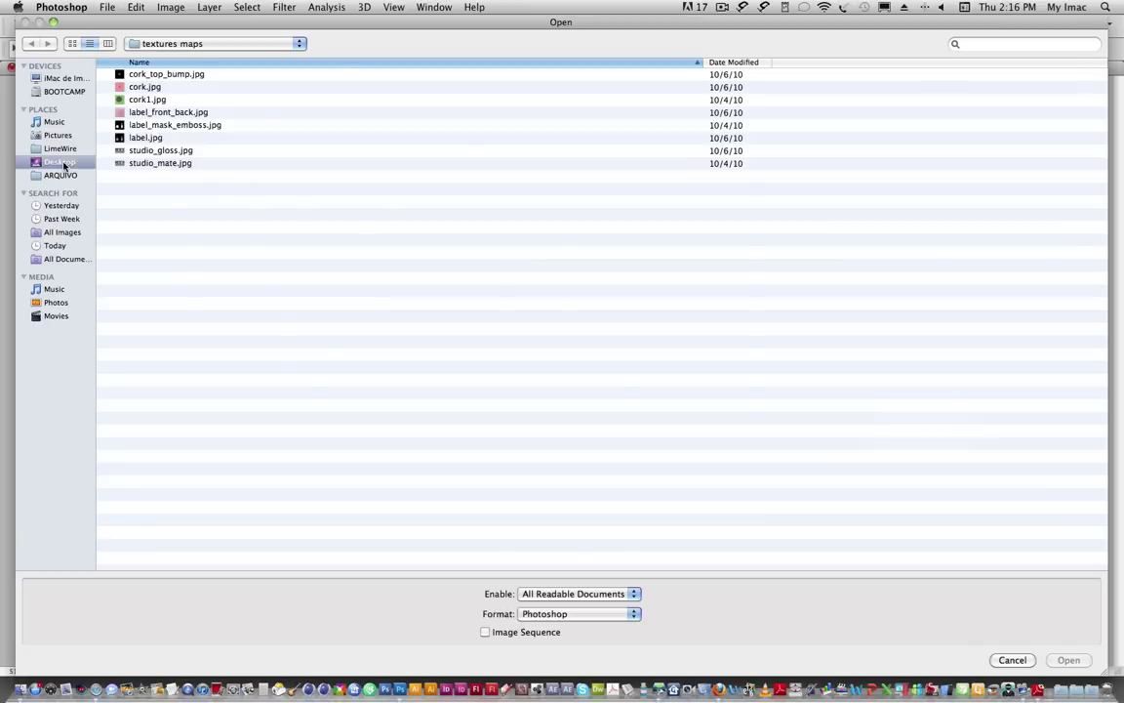
{"action": "left_click", "coordinate": [148, 164]}
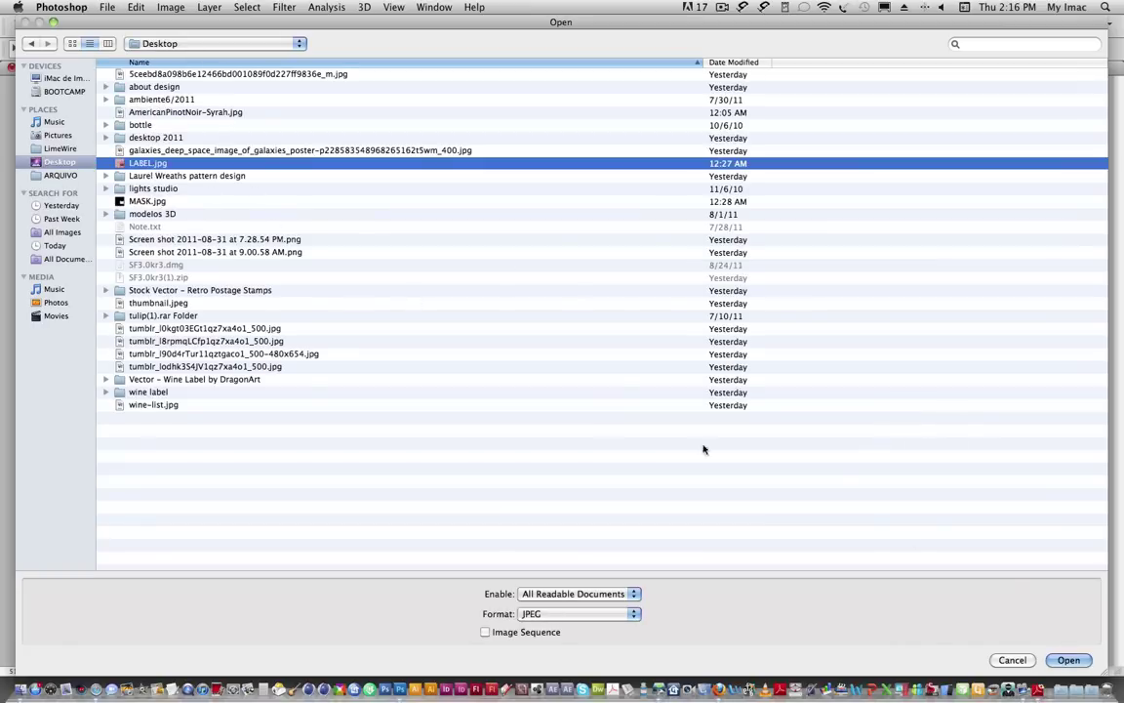
{"action": "left_click", "coordinate": [1069, 659]}
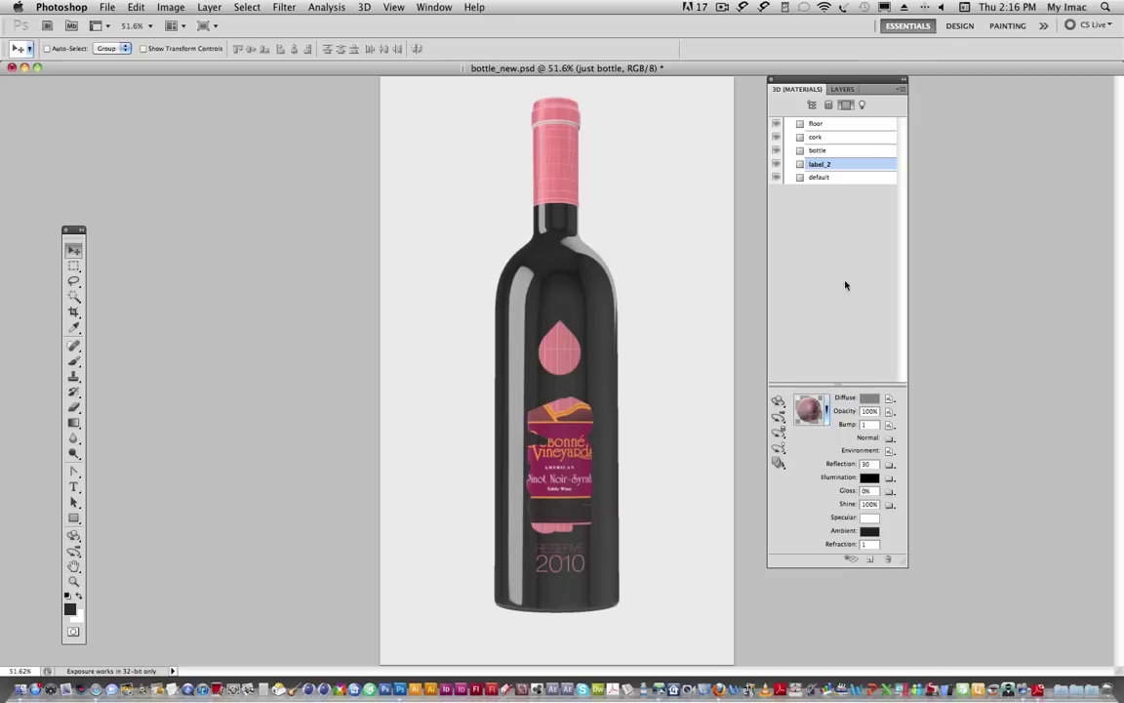
{"action": "left_click", "coordinate": [890, 400]}
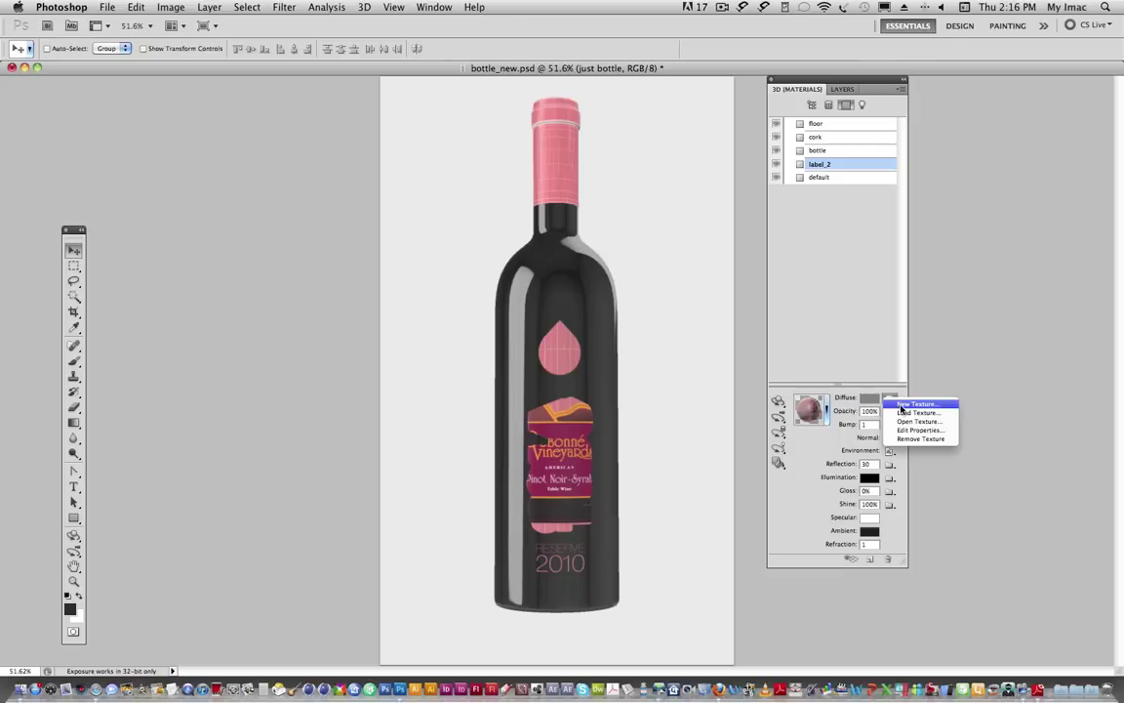
- Open the label's diffuse texture to view it, then close it
{"action": "left_click", "coordinate": [917, 421]}
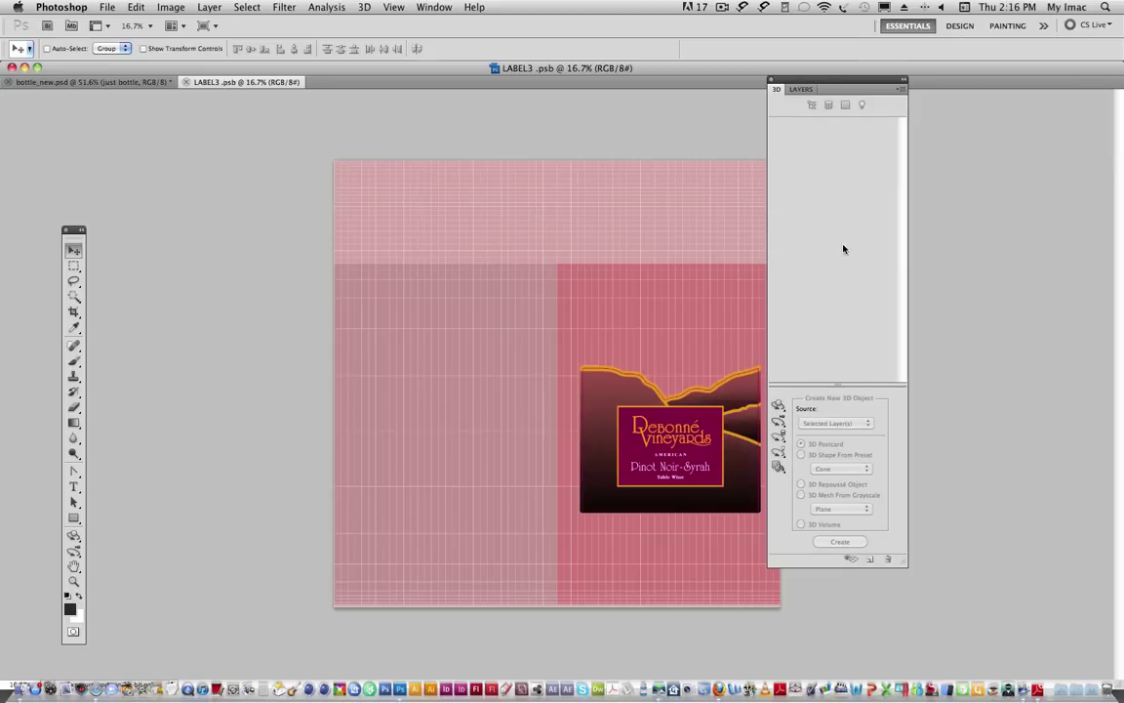
{"action": "left_click_drag", "start_coordinate": [823, 88], "coordinate": [884, 122]}
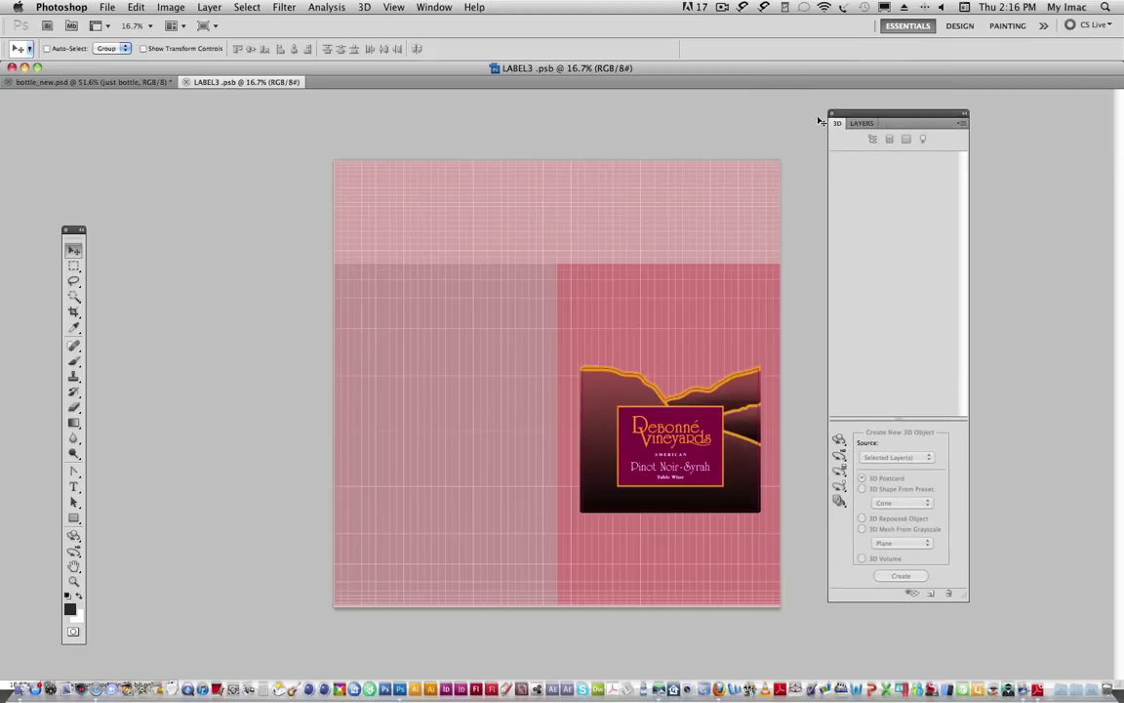
{"action": "left_click", "coordinate": [187, 82]}
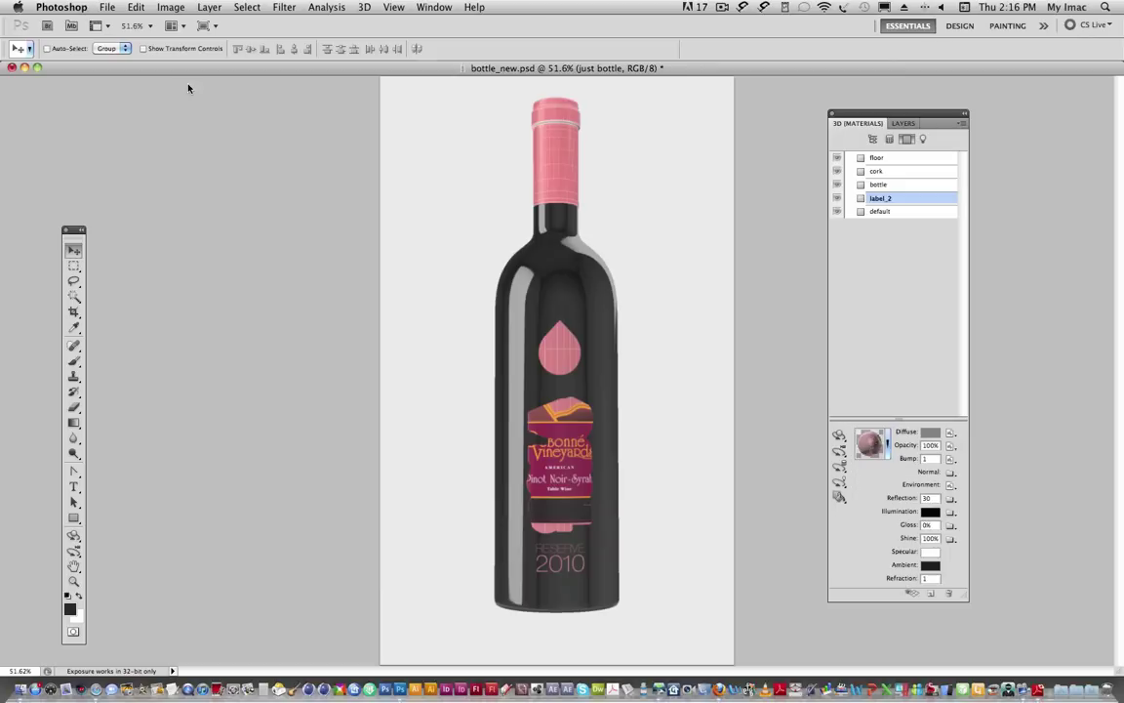
- Load Desktop MASK.jpg as label_2's opacity texture, then inspect and close MASK.psb
{"action": "left_click", "coordinate": [952, 446]}
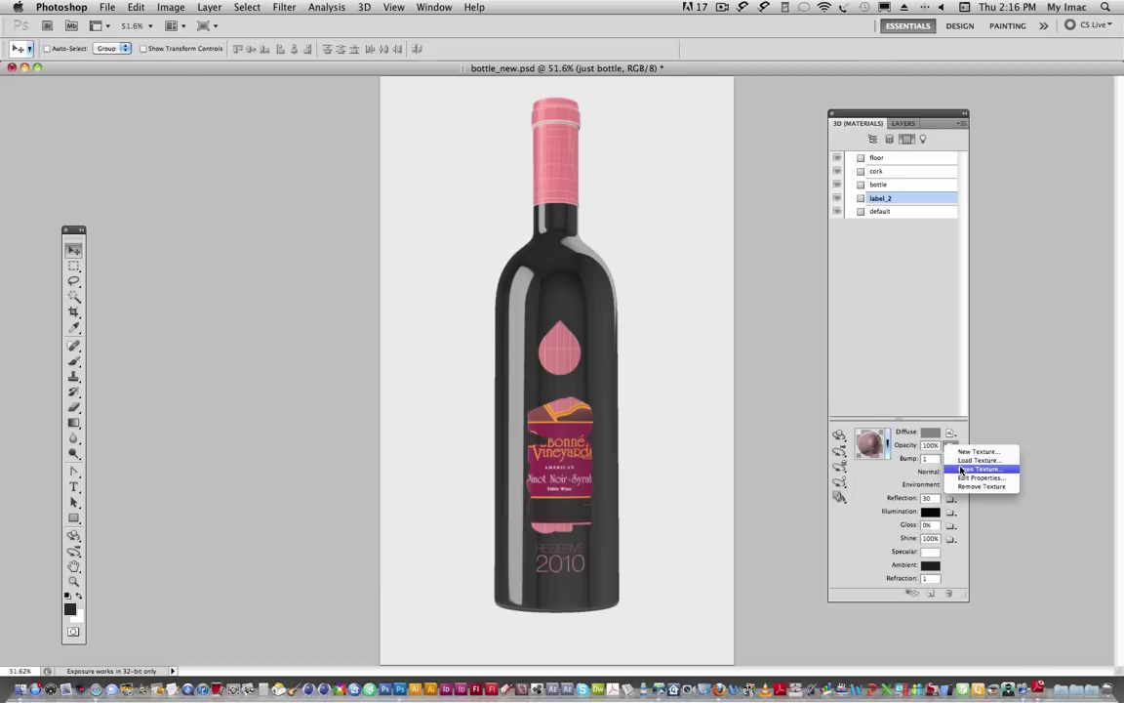
{"action": "left_click", "coordinate": [976, 459]}
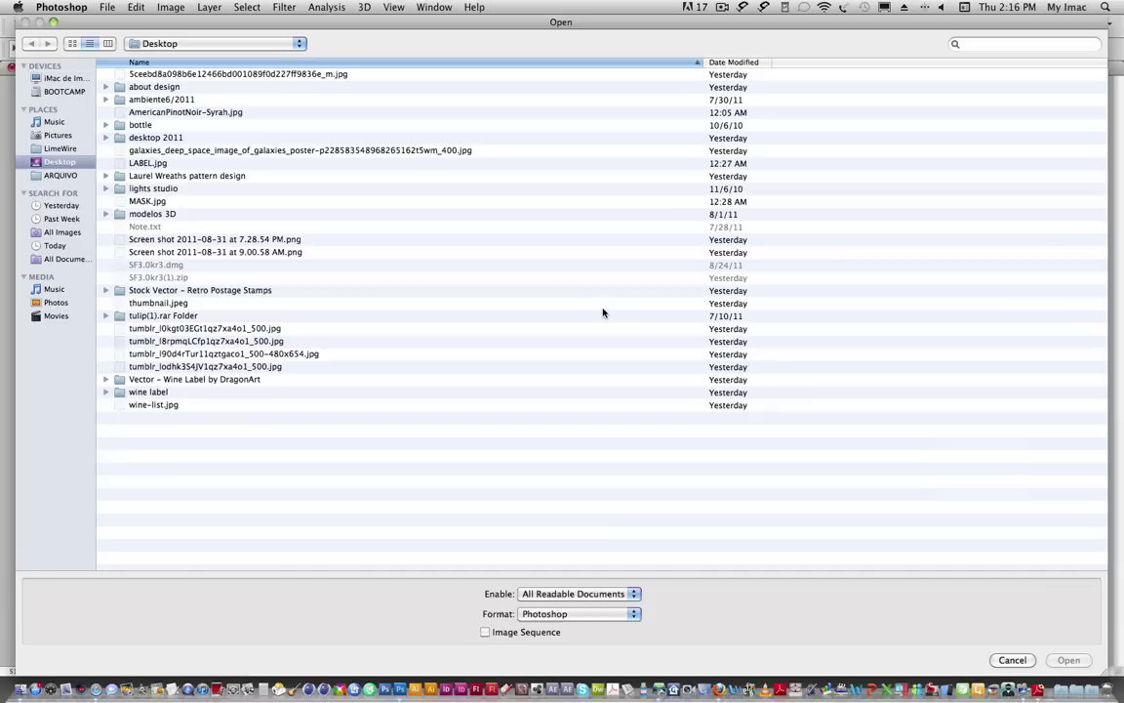
{"action": "left_click", "coordinate": [165, 203]}
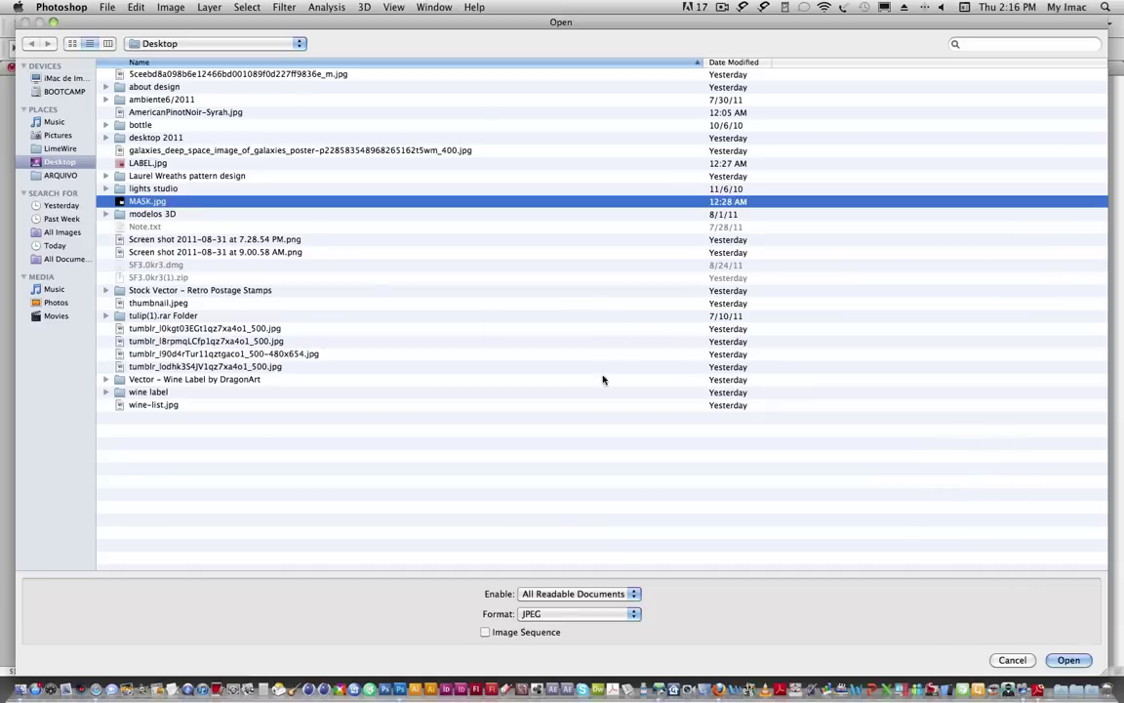
{"action": "left_click", "coordinate": [1068, 661]}
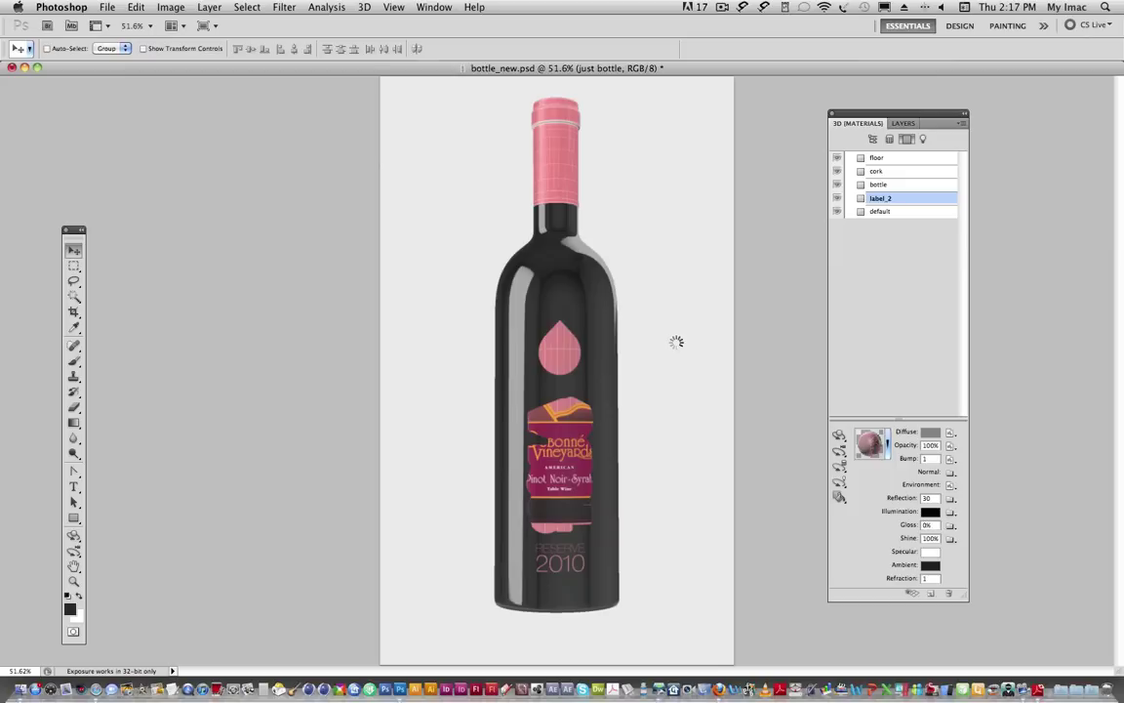
{"action": "left_click", "coordinate": [951, 433]}
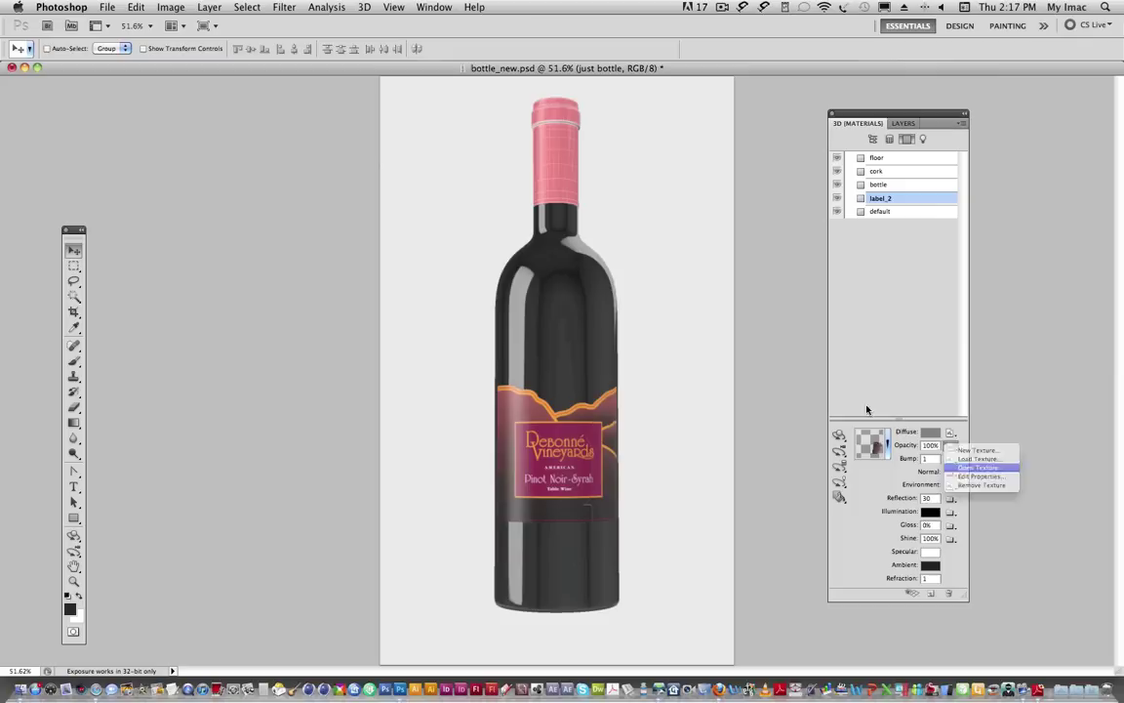
{"action": "left_click", "coordinate": [979, 467]}
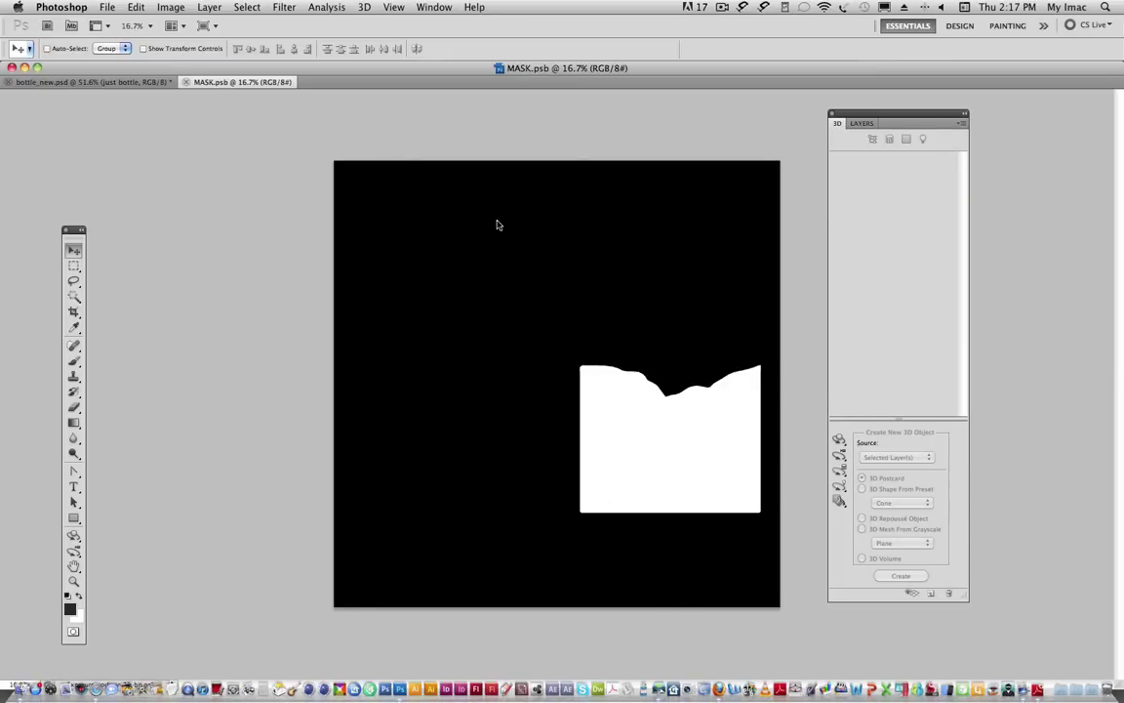
{"action": "left_click", "coordinate": [186, 83]}
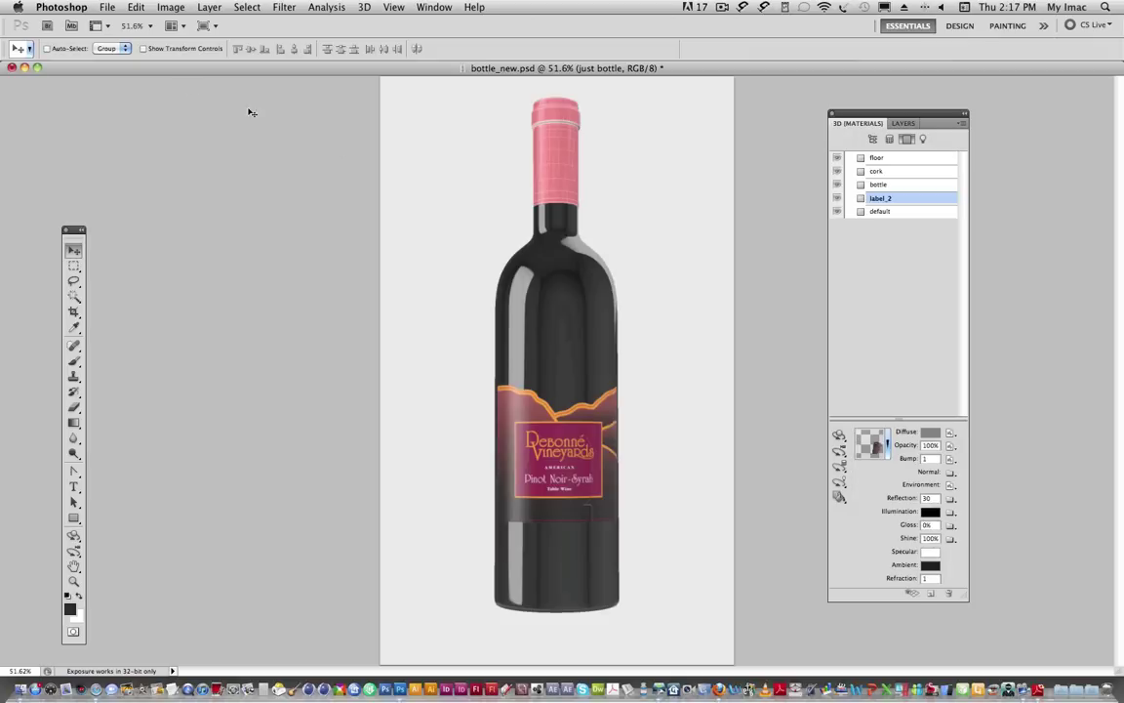
- Load MASK.jpg as label_2's bump texture, accepting the existing-texture alert
{"action": "left_click", "coordinate": [951, 459]}
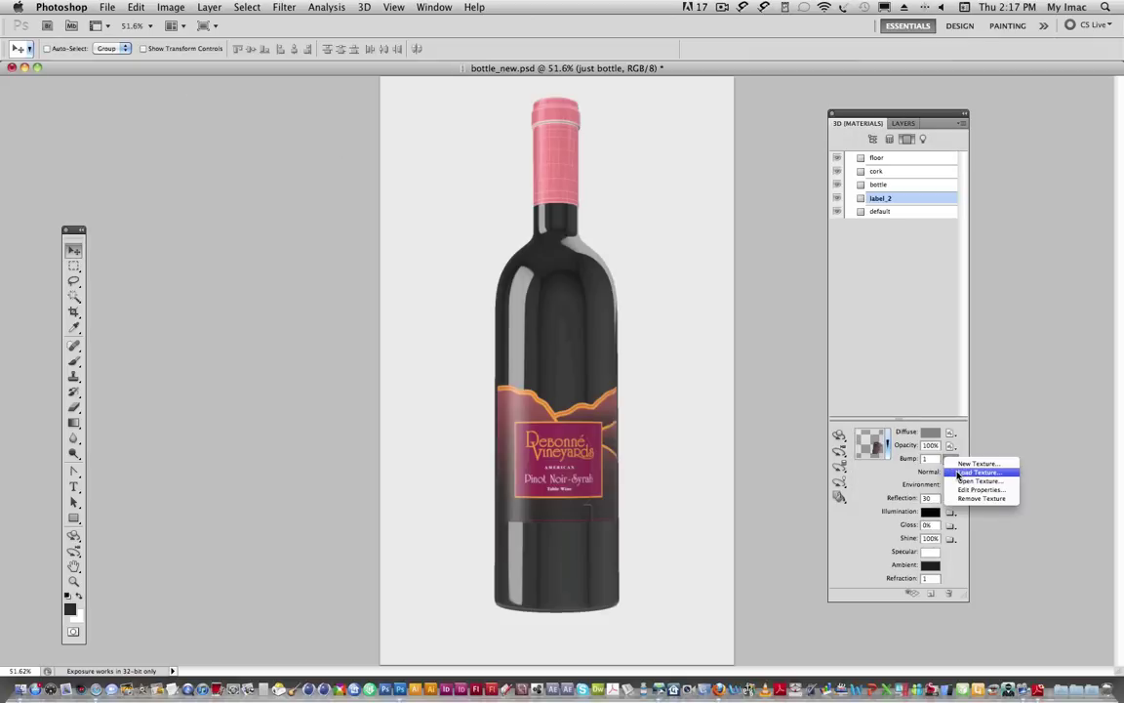
{"action": "left_click", "coordinate": [960, 474]}
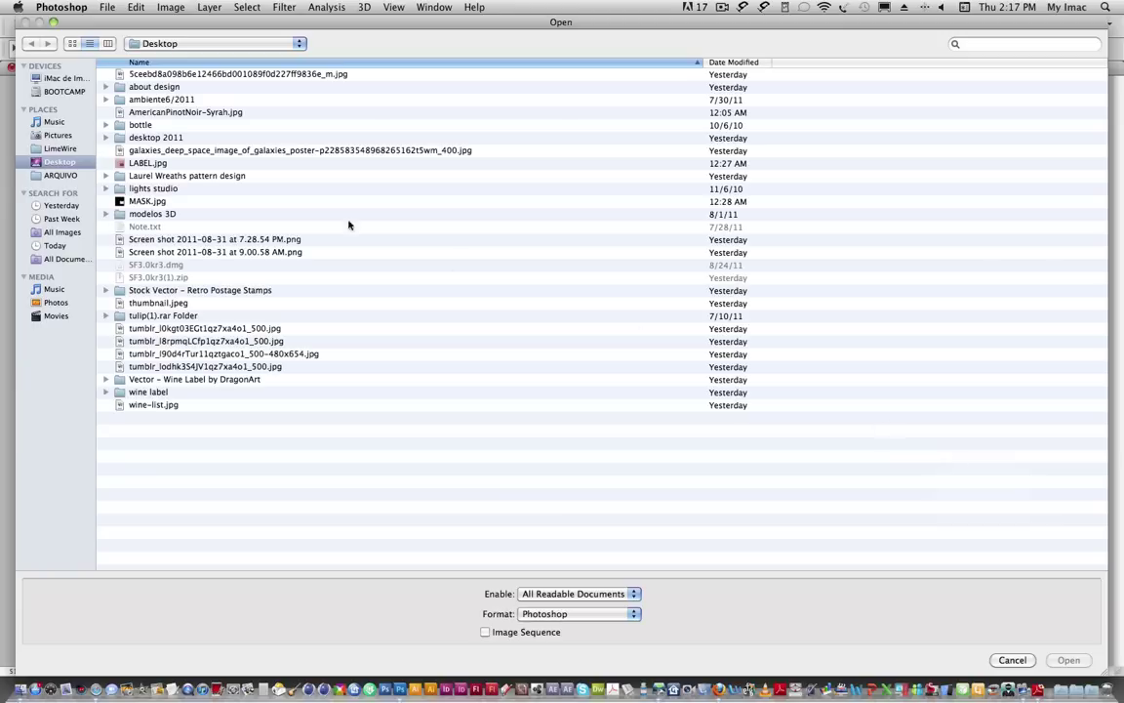
{"action": "left_click", "coordinate": [141, 202]}
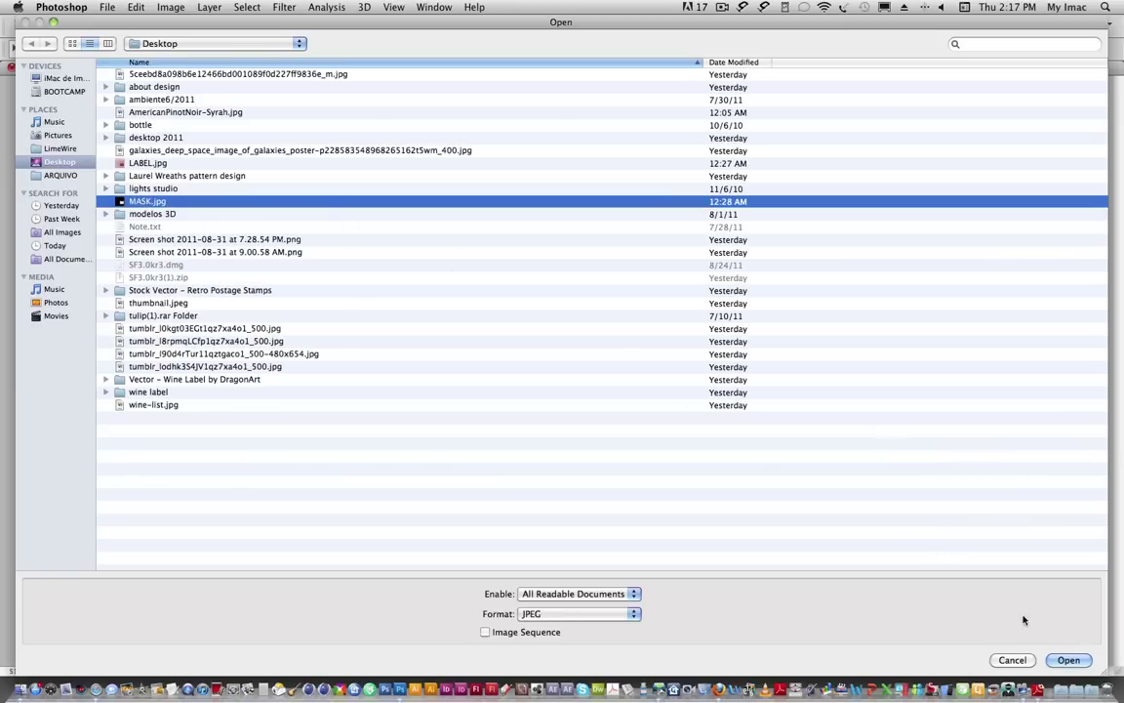
{"action": "left_click", "coordinate": [1069, 660]}
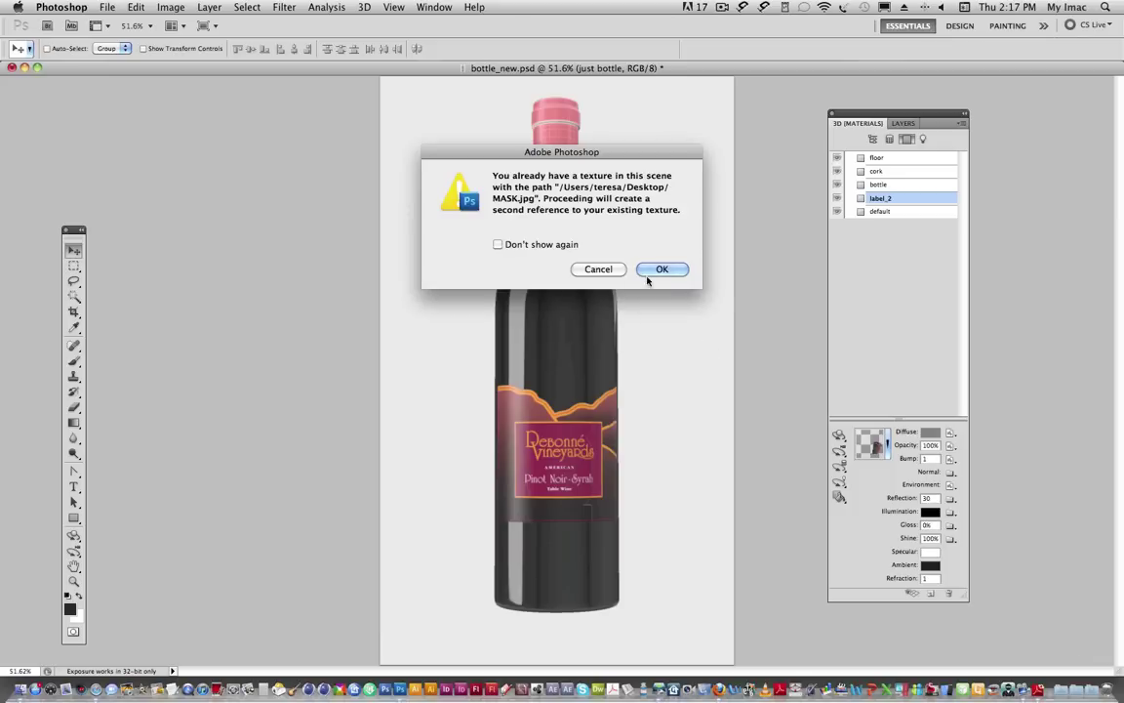
{"action": "left_click", "coordinate": [660, 270]}
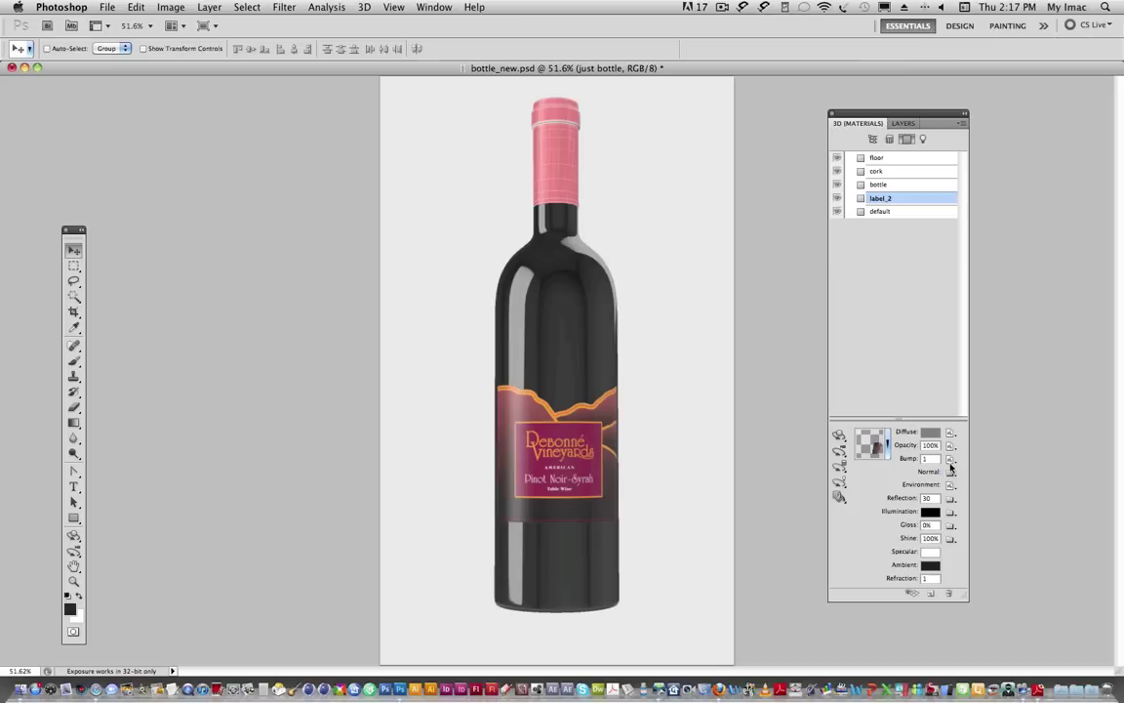
- Open the MASK1.psb bump texture to check it, then close it
{"action": "left_click", "coordinate": [952, 459]}
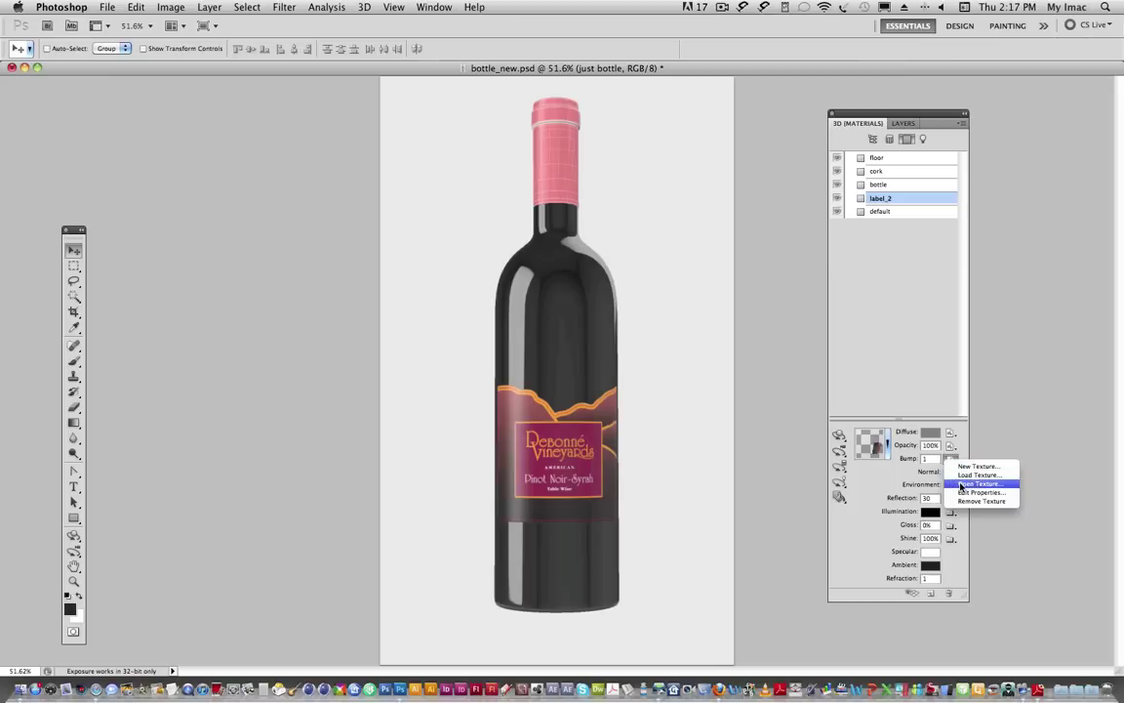
{"action": "left_click", "coordinate": [980, 483]}
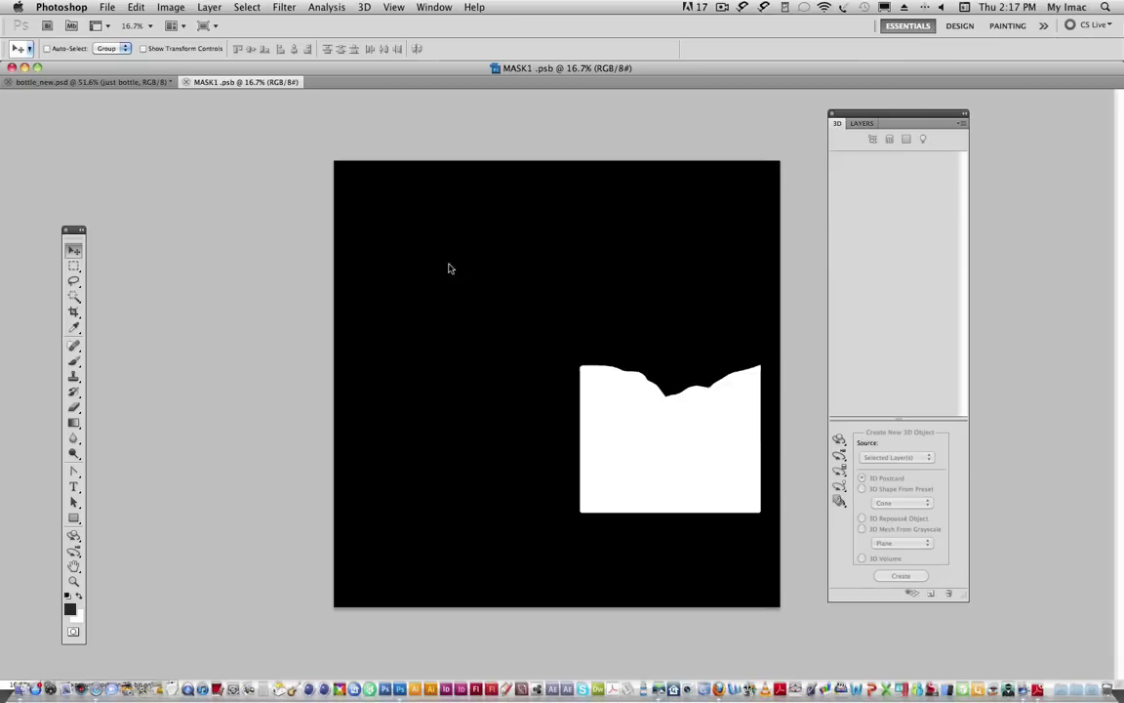
{"action": "left_click", "coordinate": [185, 83]}
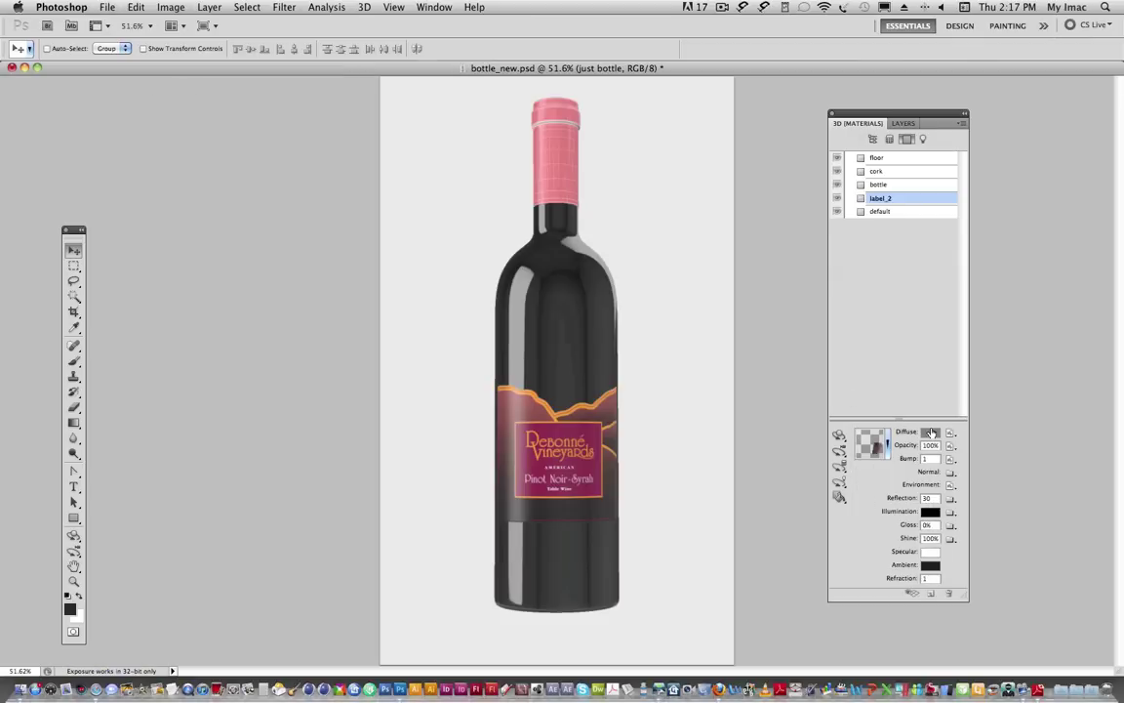
- Sample the label's maroon as foreground colour and open the cork's texture cork2.psb
{"action": "left_click", "coordinate": [914, 174]}
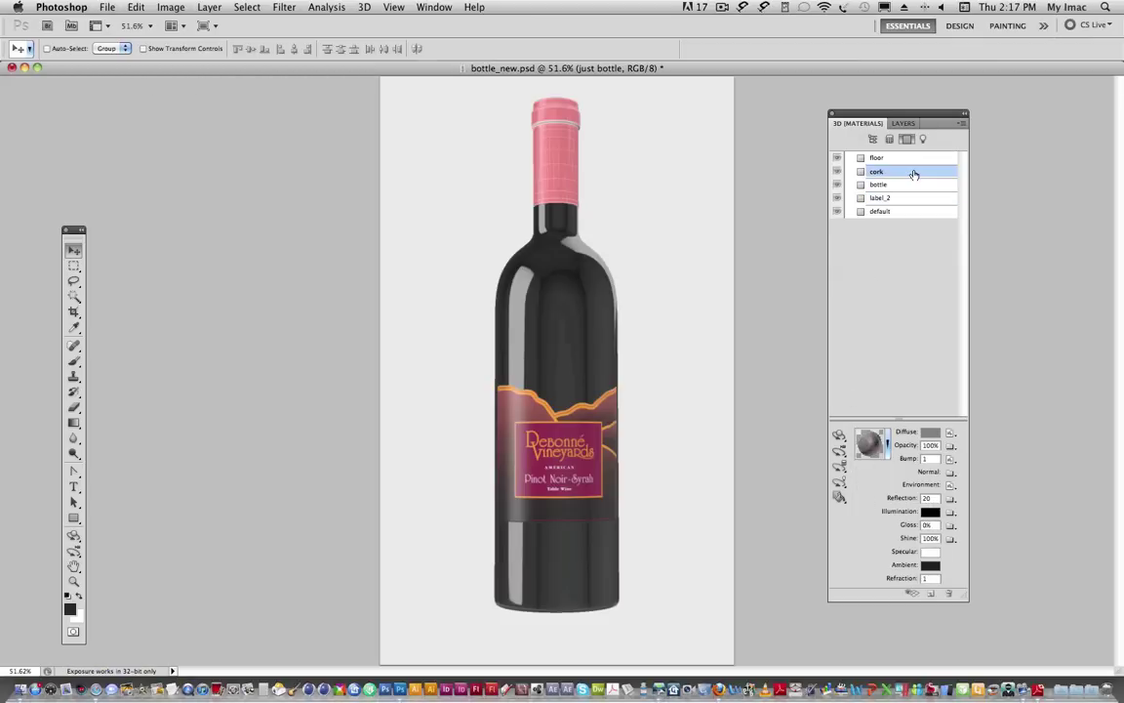
{"action": "left_click", "coordinate": [953, 433]}
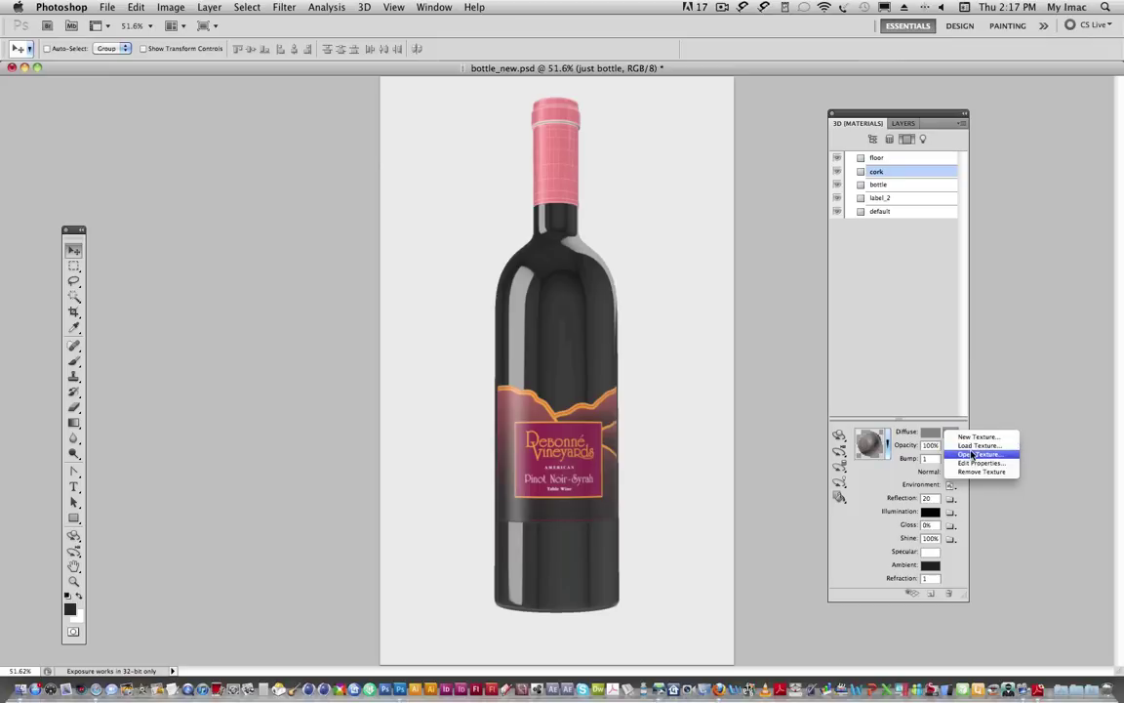
{"action": "left_click", "coordinate": [195, 371]}
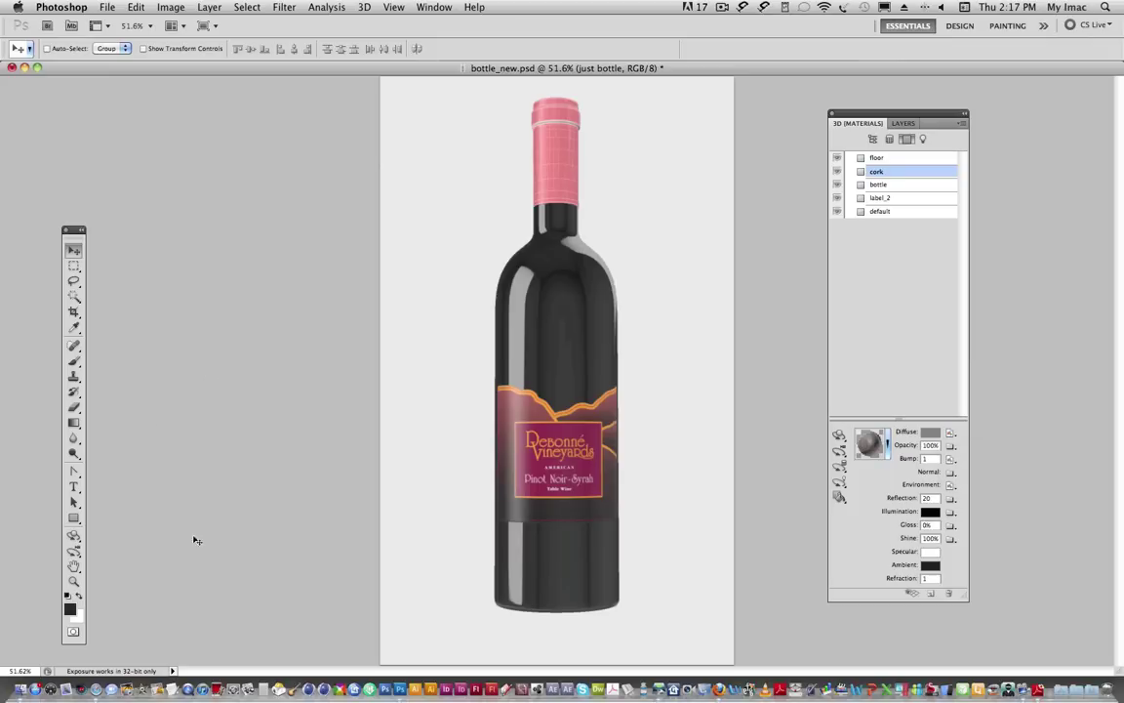
{"action": "left_click", "coordinate": [73, 327]}
{"action": "left_click", "coordinate": [573, 426]}
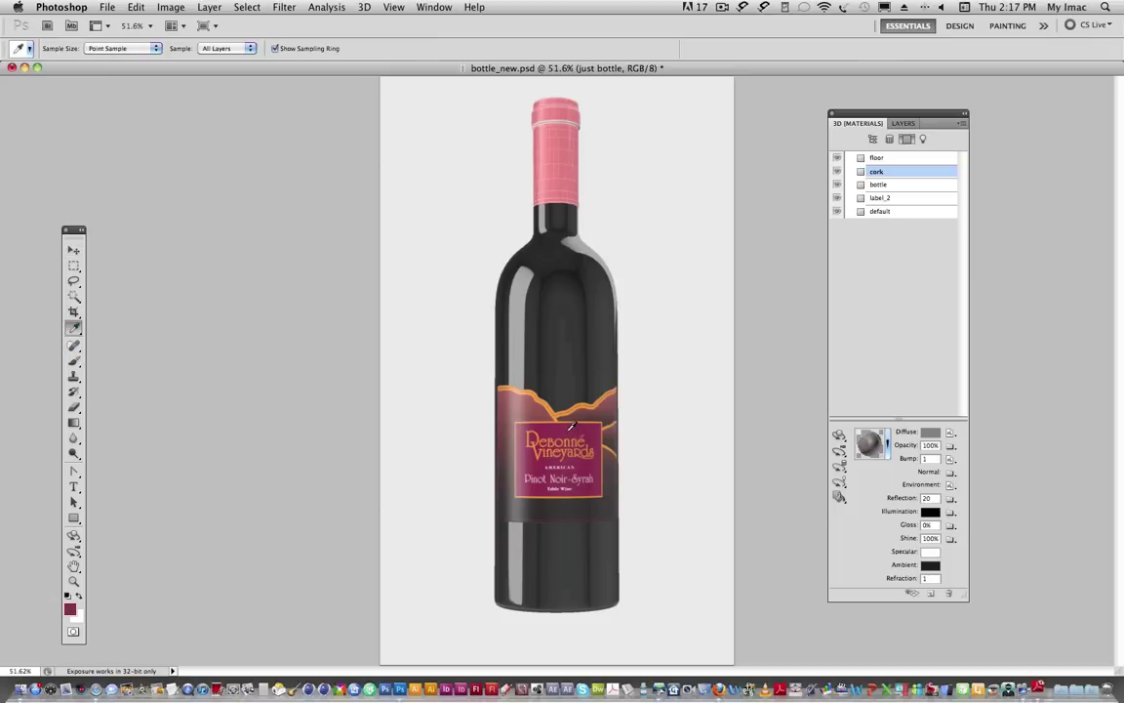
{"action": "left_click", "coordinate": [952, 433]}
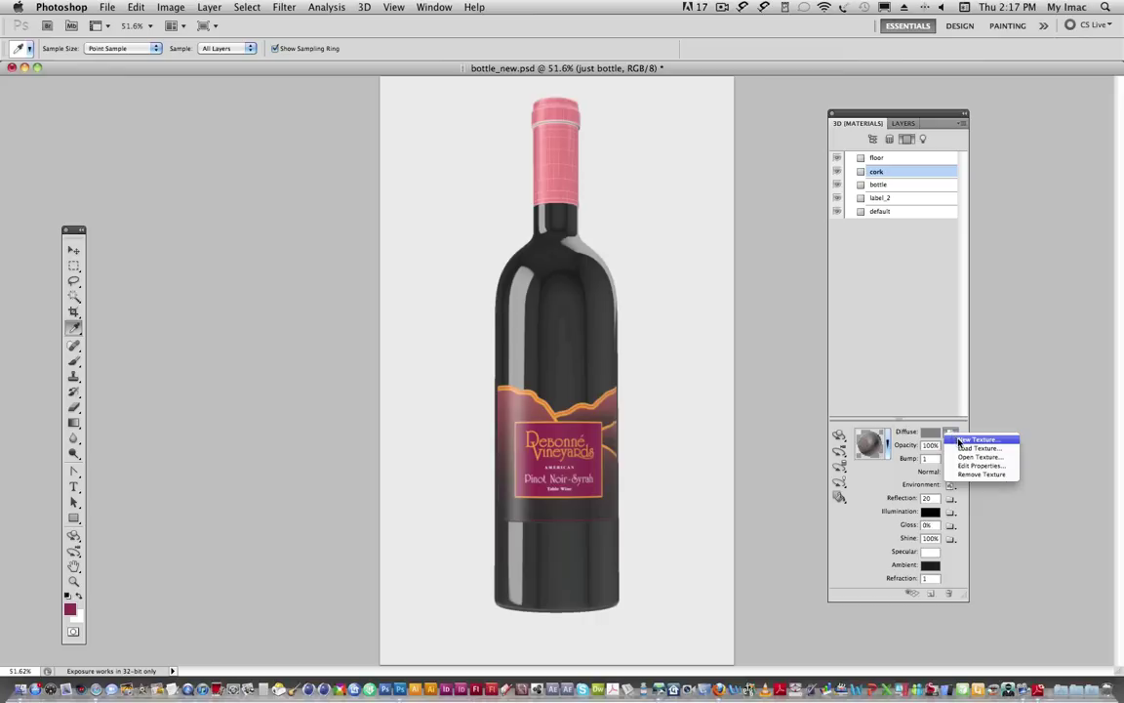
{"action": "left_click", "coordinate": [976, 448]}
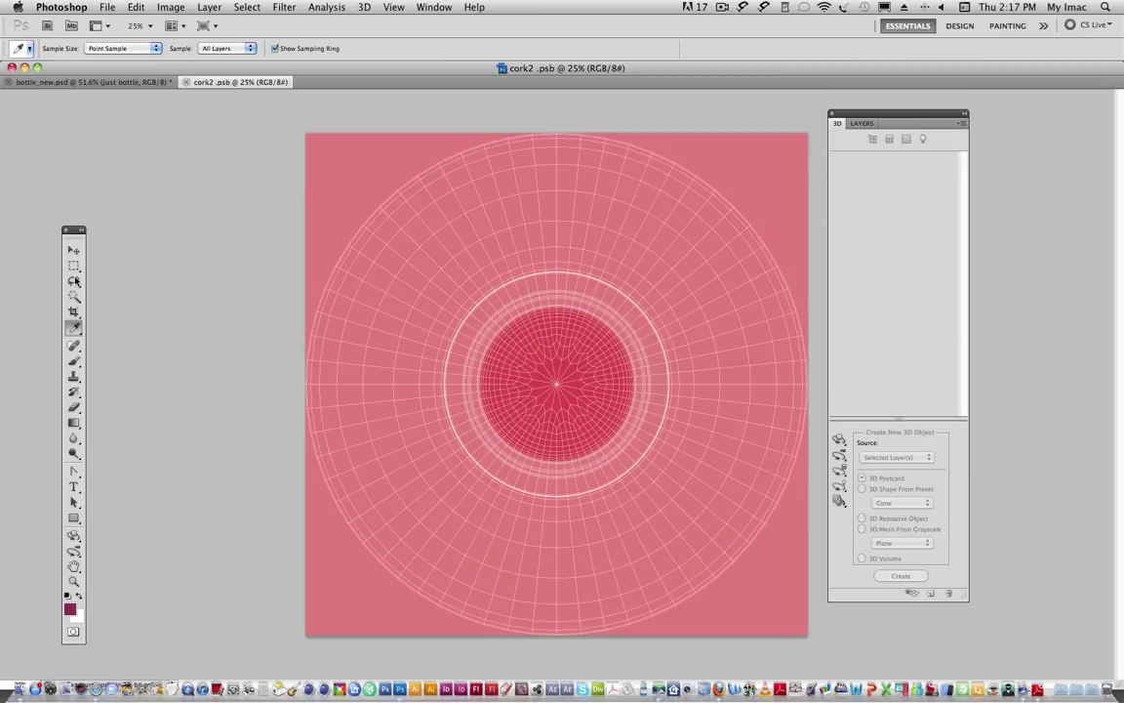
- Fill a large elliptical selection on cork2.psb with maroon and invert the selection
{"action": "left_click", "coordinate": [73, 265]}
{"action": "left_click_drag", "start_coordinate": [73, 265], "coordinate": [103, 254]}
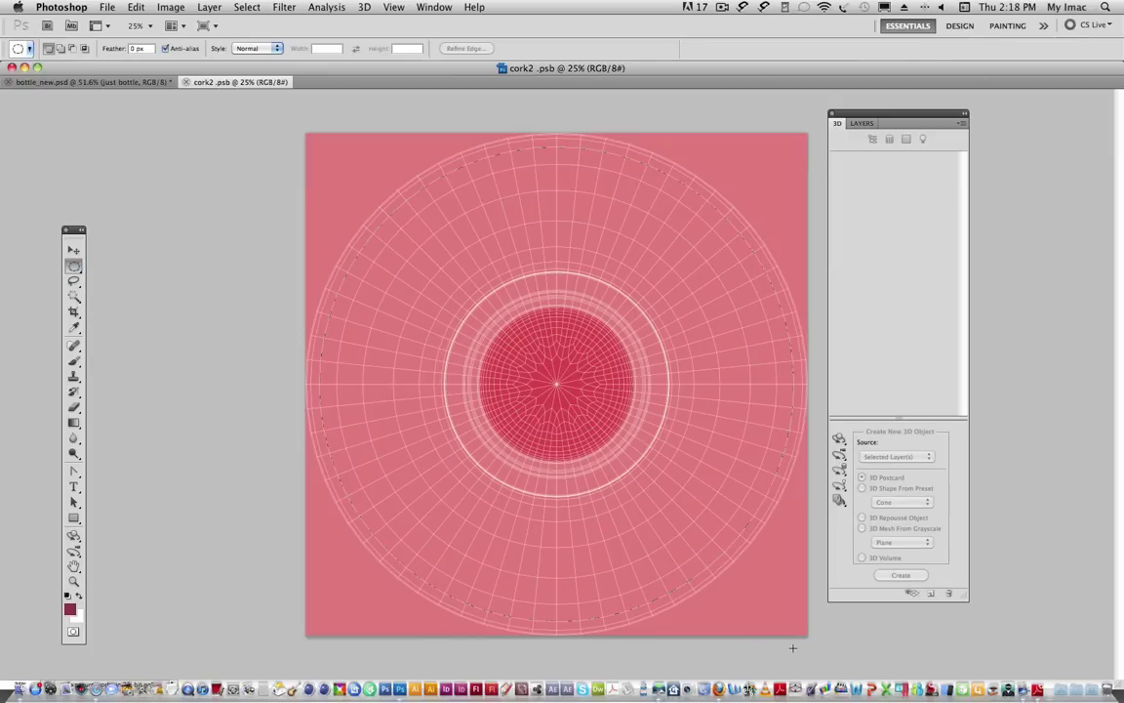
{"action": "left_click_drag", "start_coordinate": [796, 621], "coordinate": [318, 144]}
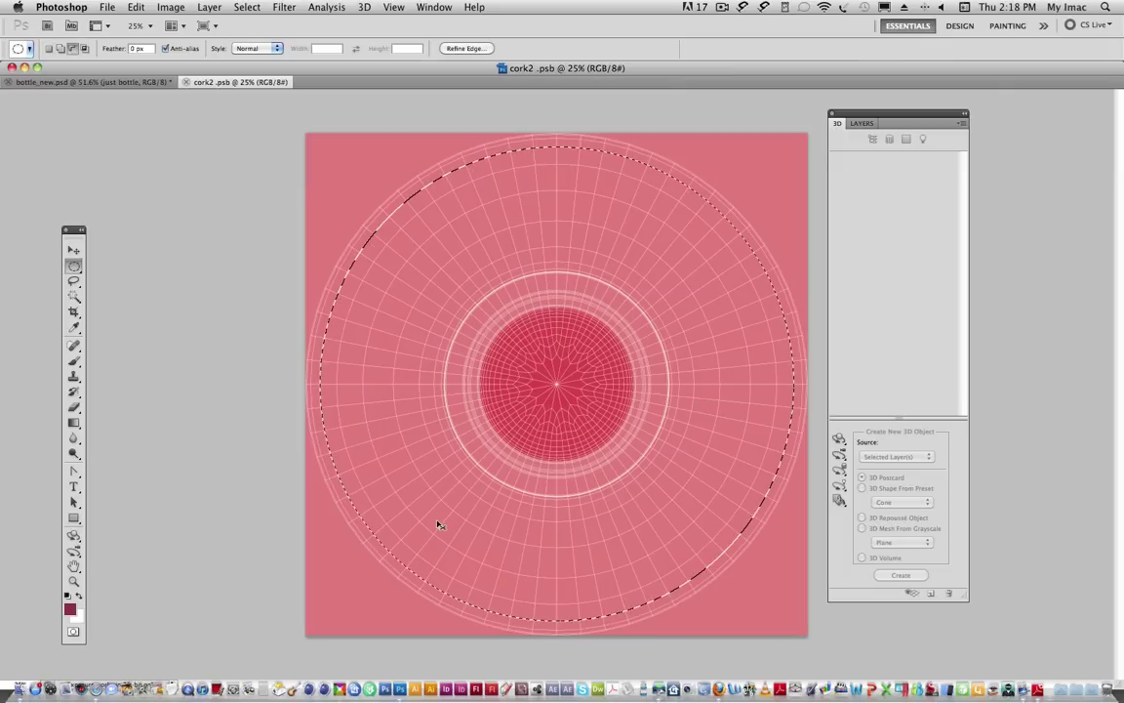
{"action": "key", "text": "BackSpace"}
{"action": "key", "text": "ctrl+z"}
{"action": "key", "text": "alt+BackSpace"}
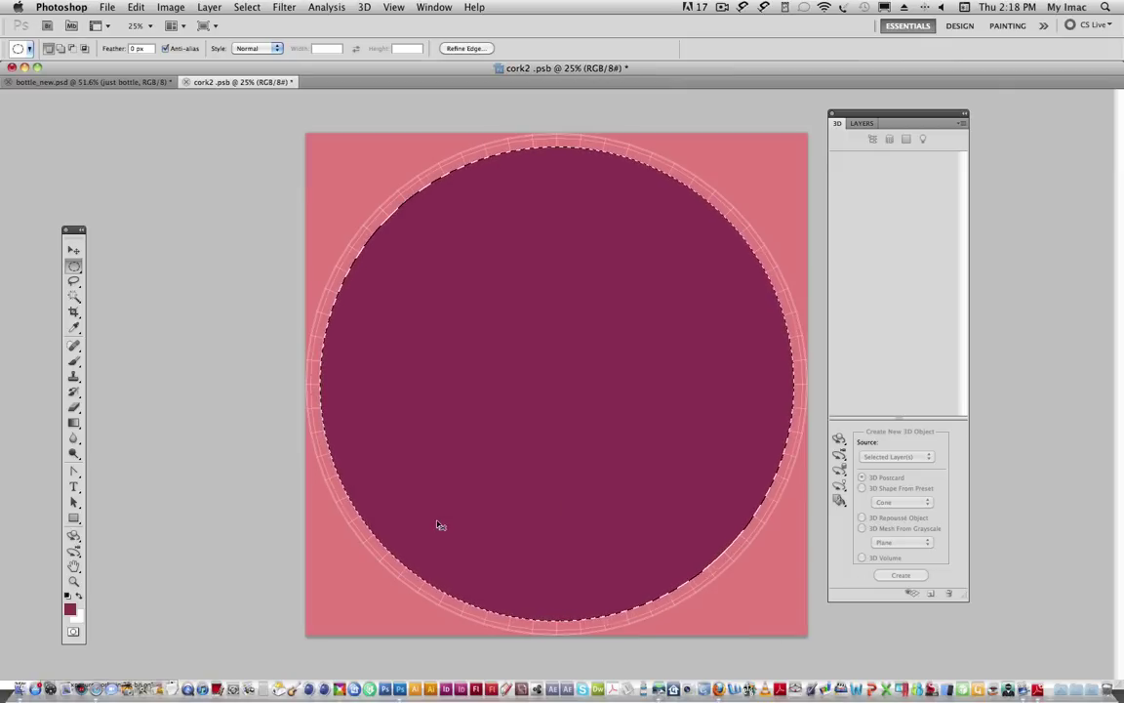
{"action": "key", "text": "ctrl+shift+i"}
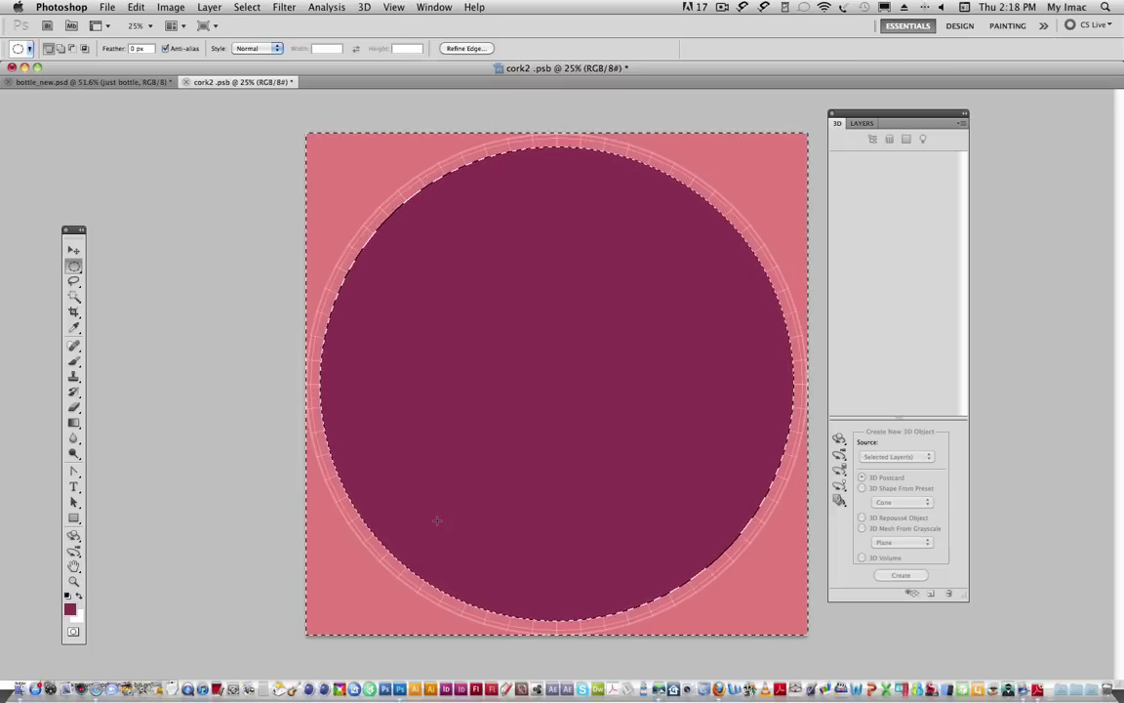
{"action": "left_click", "coordinate": [142, 83]}
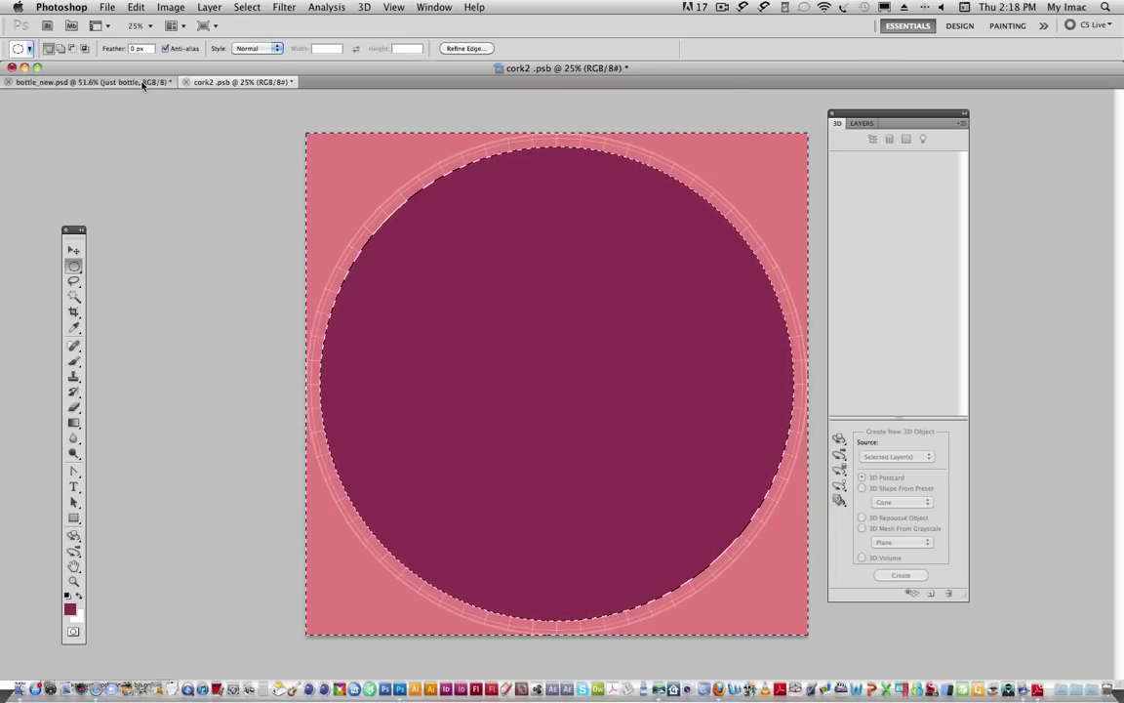
- Fill the area around cork2.psb's circle with the label's orange, then save and close it
{"action": "left_click", "coordinate": [71, 328]}
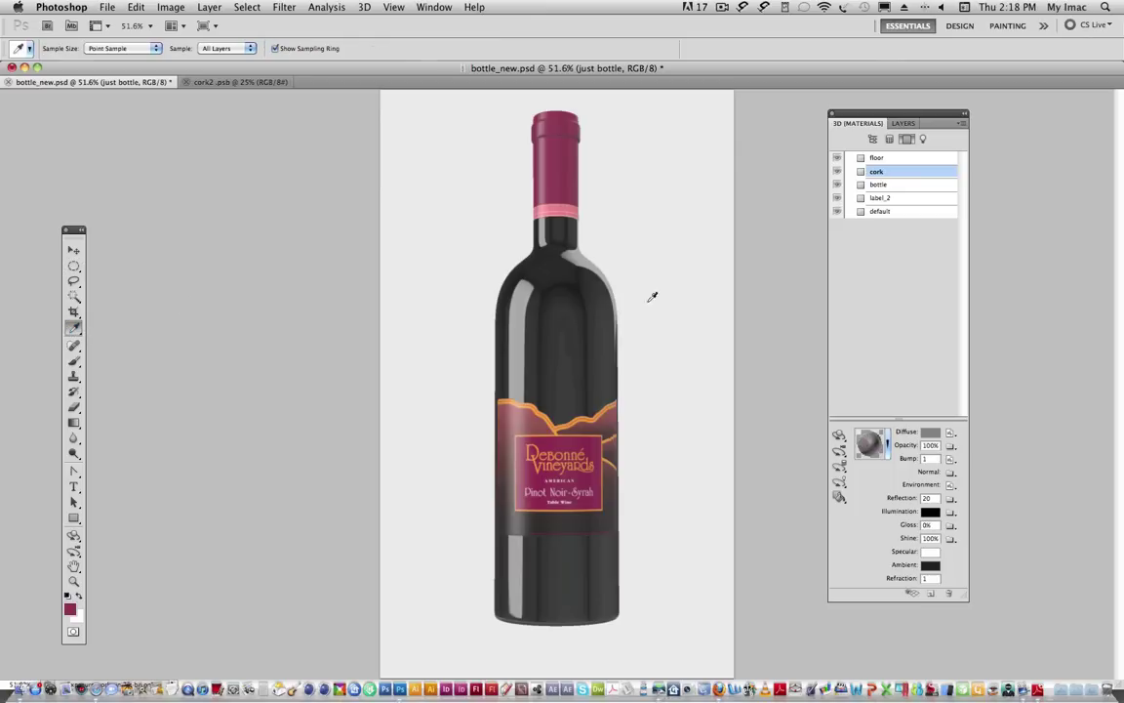
{"action": "left_click", "coordinate": [576, 419]}
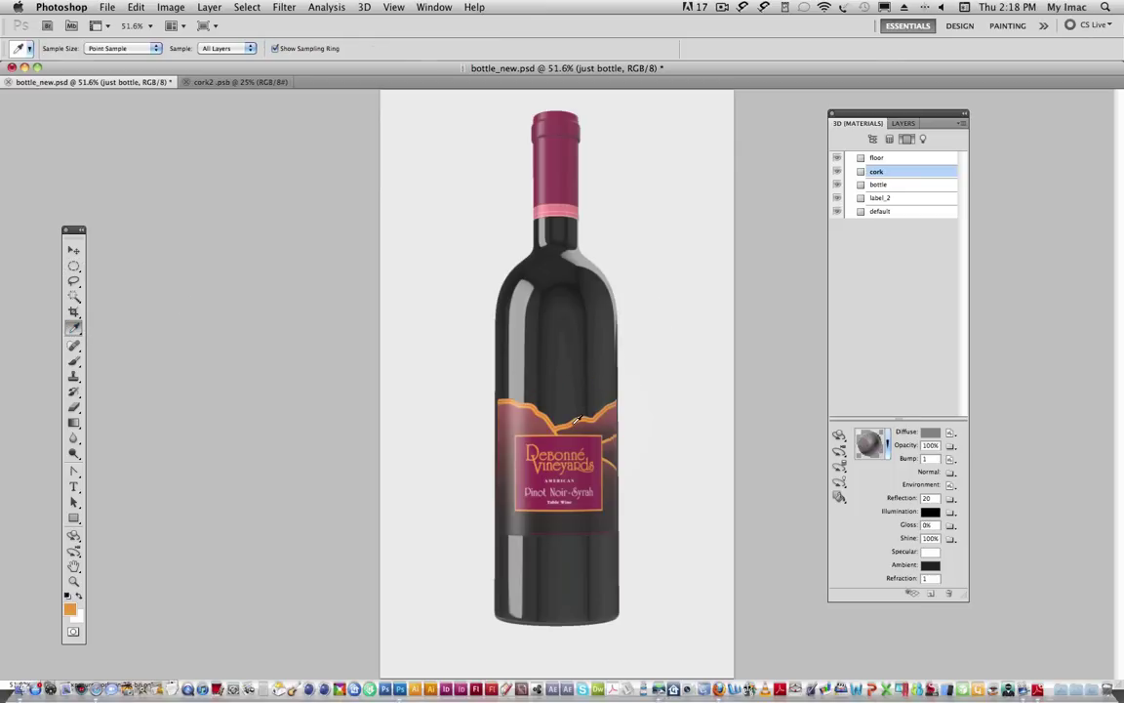
{"action": "left_click", "coordinate": [226, 82]}
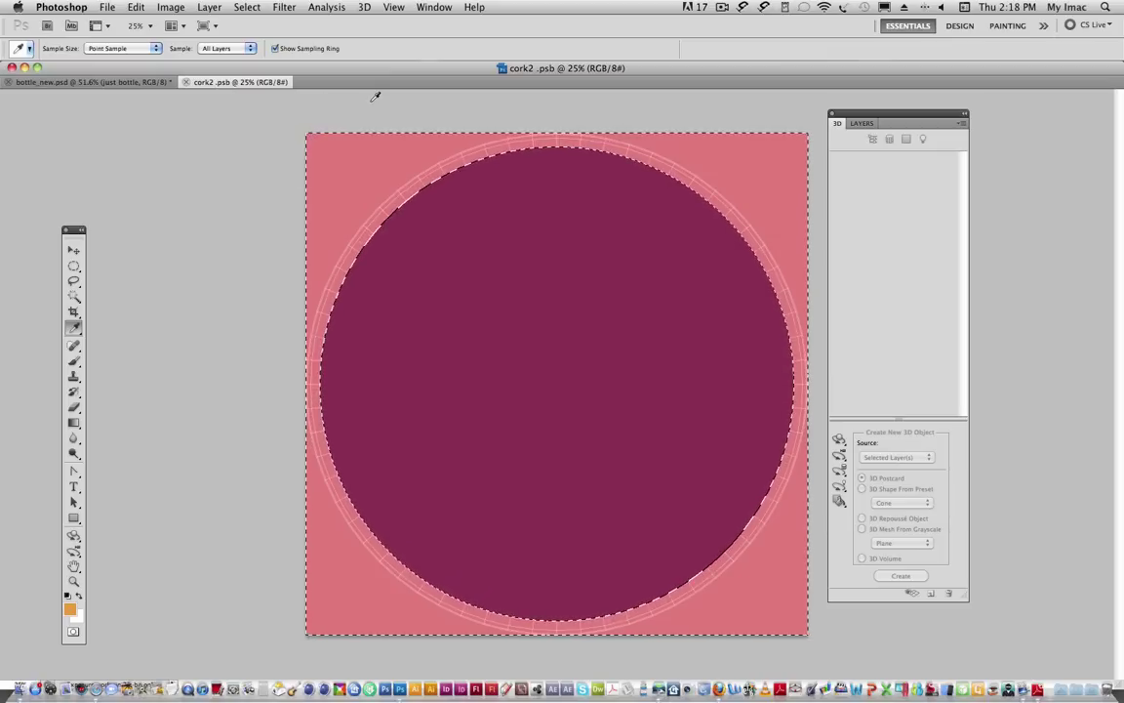
{"action": "key", "text": "alt+BackSpace"}
{"action": "key", "text": "ctrl+d"}
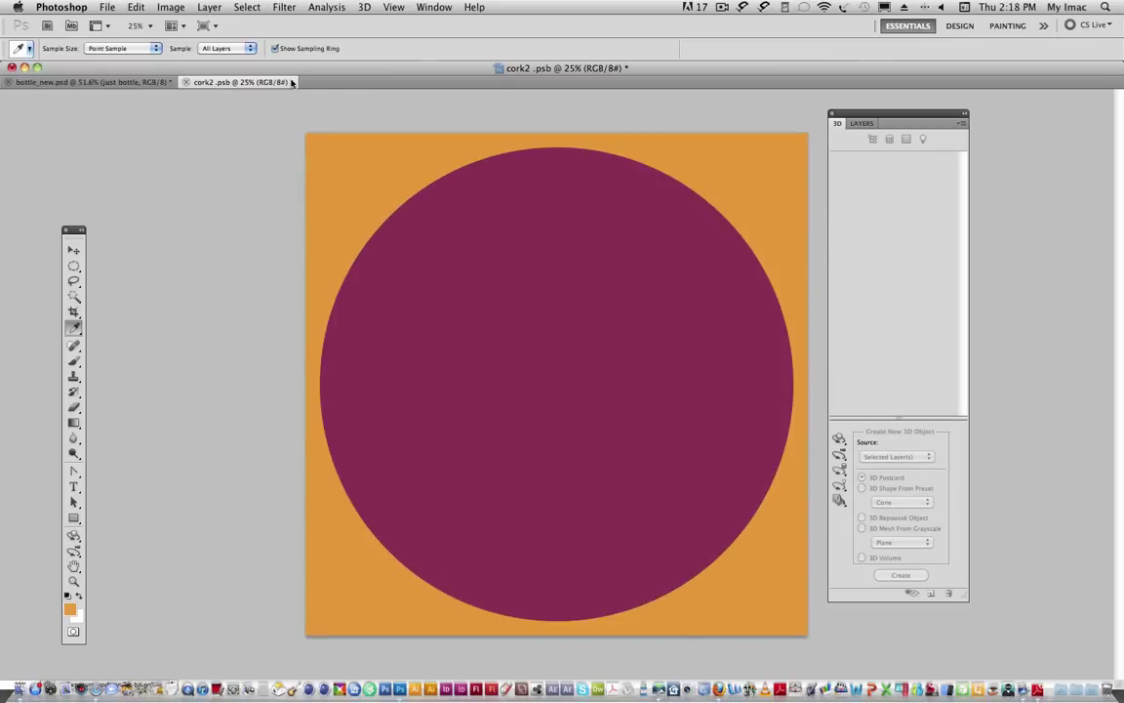
{"action": "left_click", "coordinate": [186, 82]}
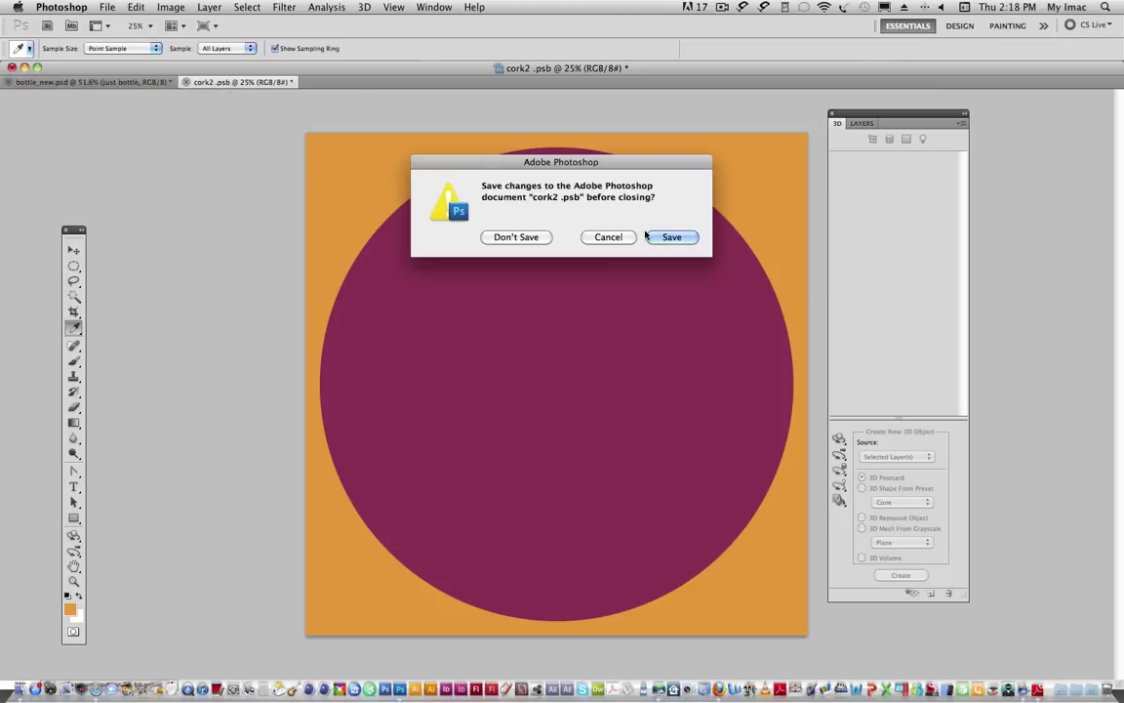
{"action": "left_click", "coordinate": [663, 237]}
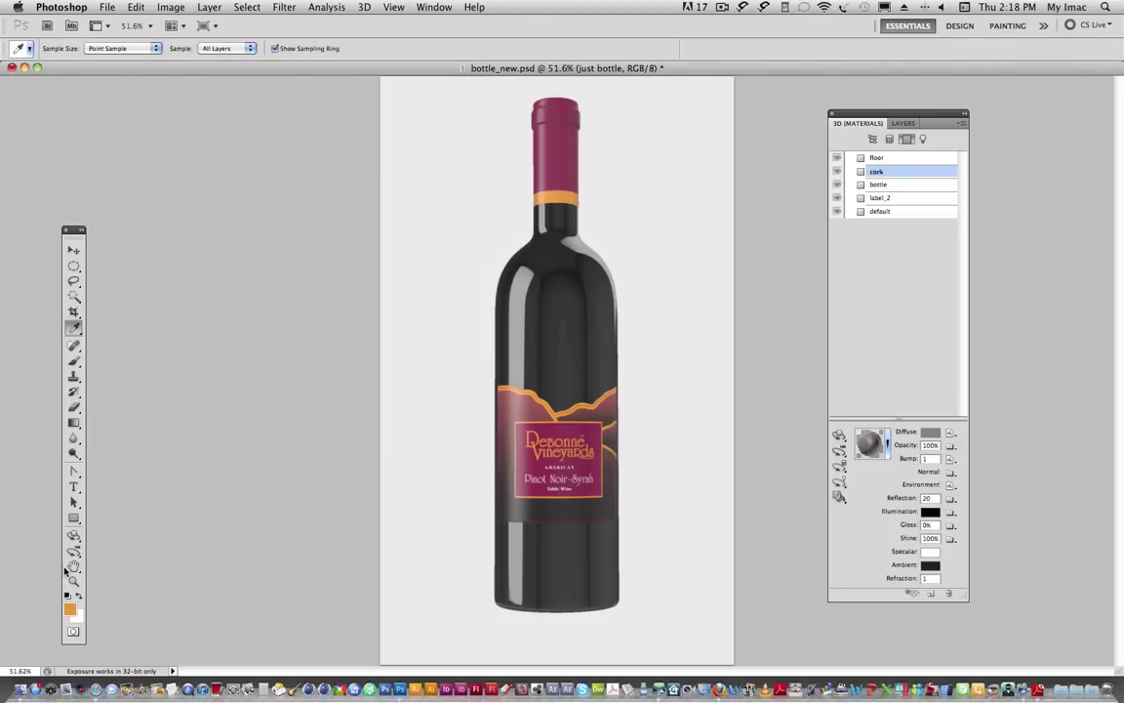
- Rotate the bottle with the 3D Object Rotate tool to X 48.2, Y -1.9, Z 78.6
{"action": "left_click", "coordinate": [73, 536]}
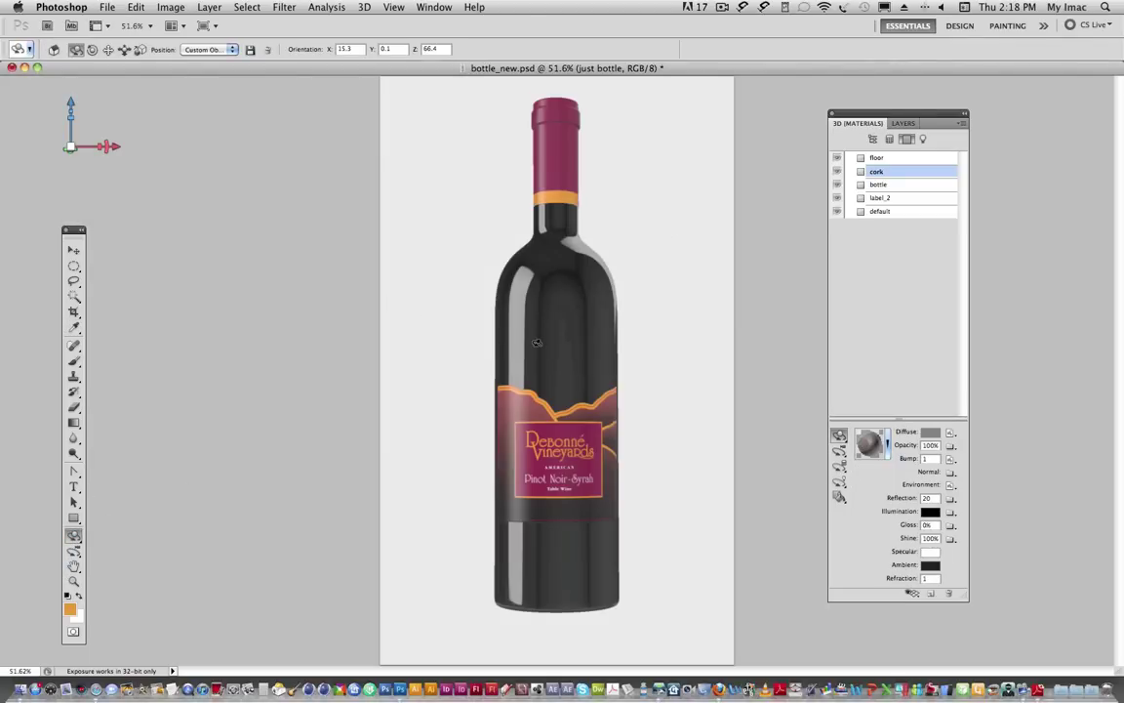
{"action": "mouse_move", "coordinate": [538, 339]}
{"action": "left_mouse_down"}
{"action": "mouse_move", "coordinate": [661, 400]}
{"action": "mouse_move", "coordinate": [588, 514]}
{"action": "mouse_move", "coordinate": [409, 499]}
{"action": "left_mouse_up"}
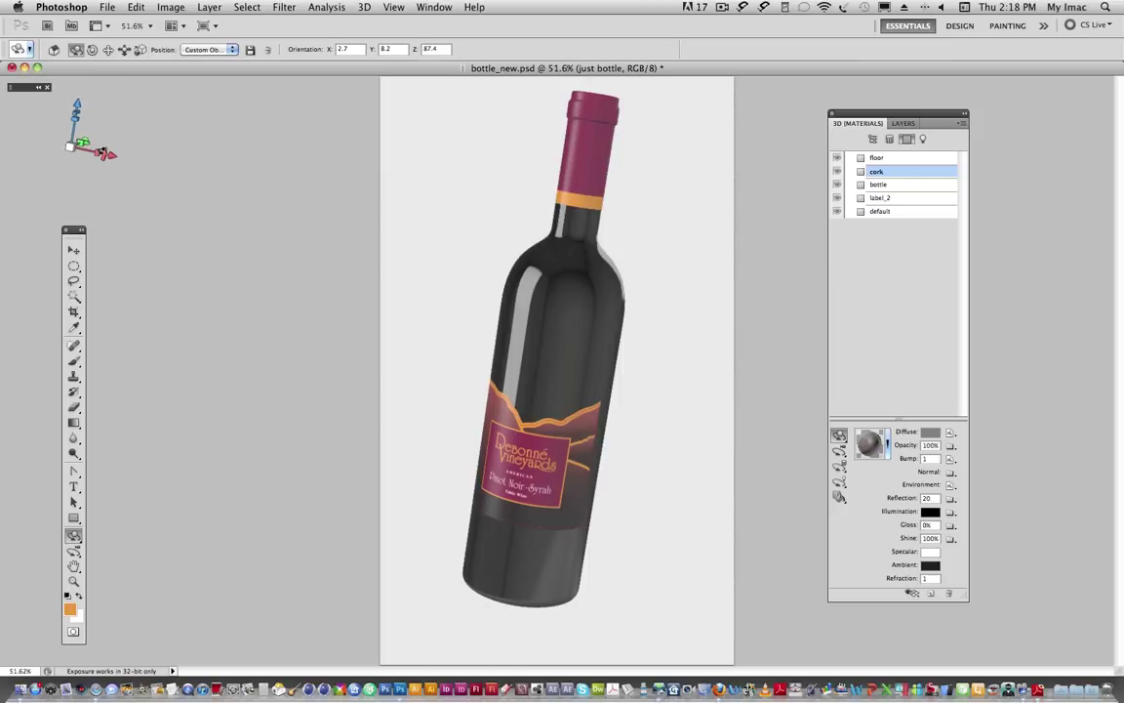
{"action": "left_click_drag", "start_coordinate": [74, 110], "coordinate": [88, 116]}
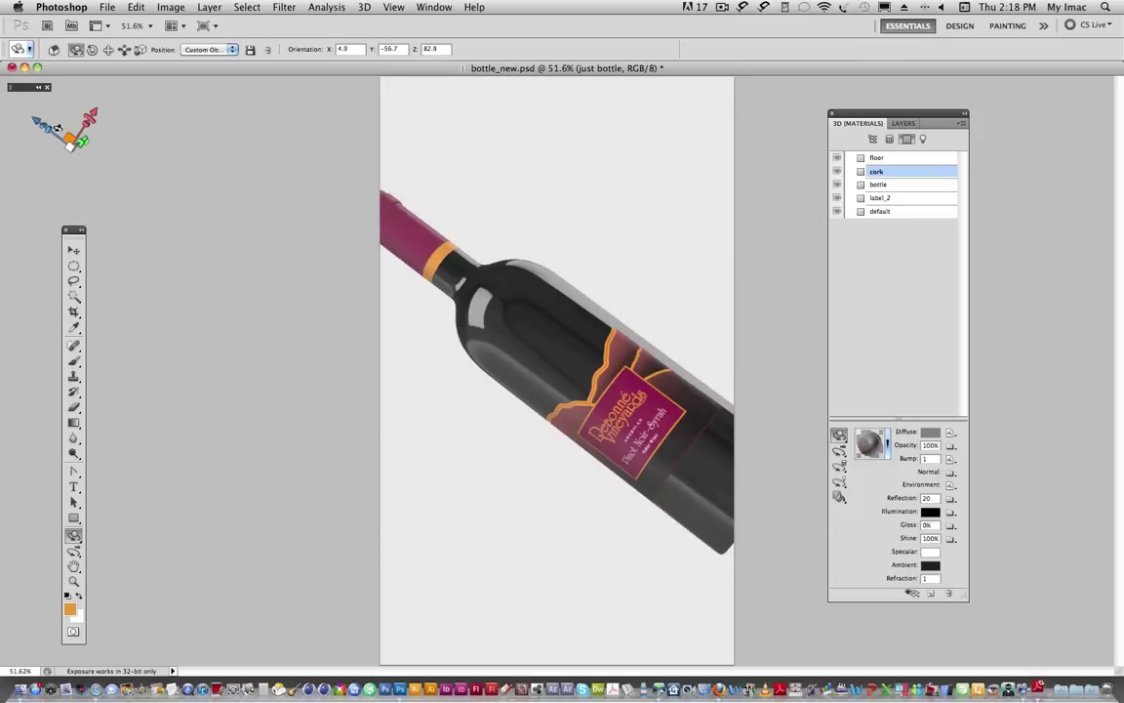
{"action": "left_click_drag", "start_coordinate": [35, 121], "coordinate": [128, 134]}
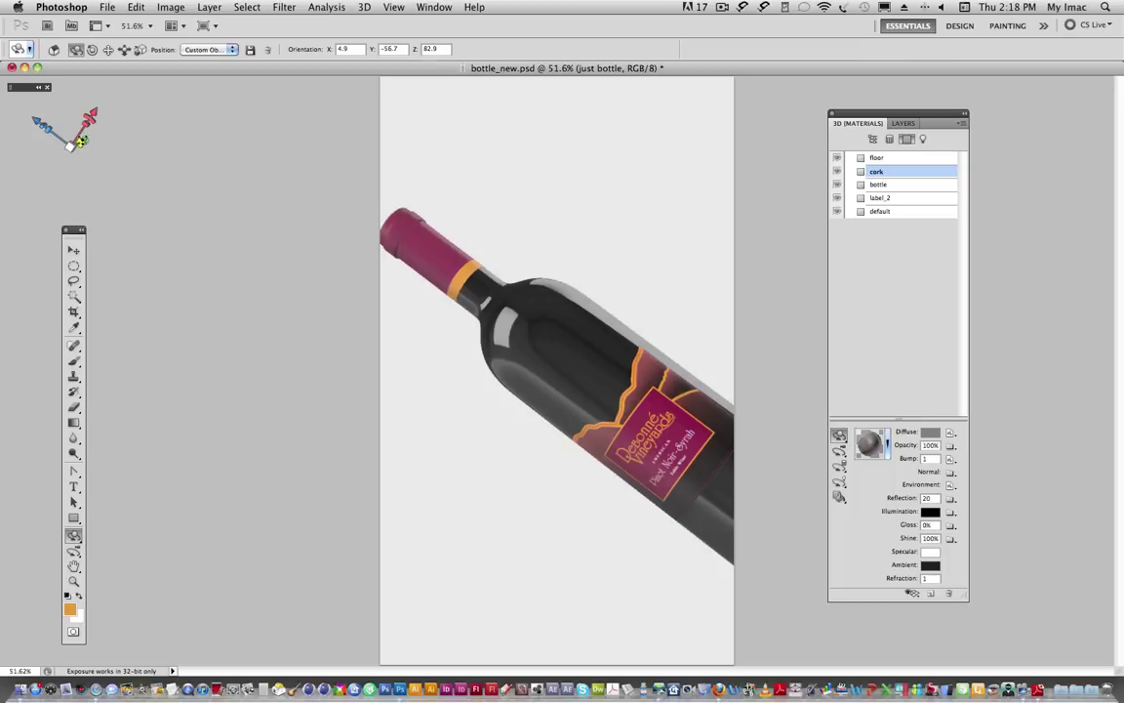
{"action": "left_click_drag", "start_coordinate": [82, 140], "coordinate": [64, 172]}
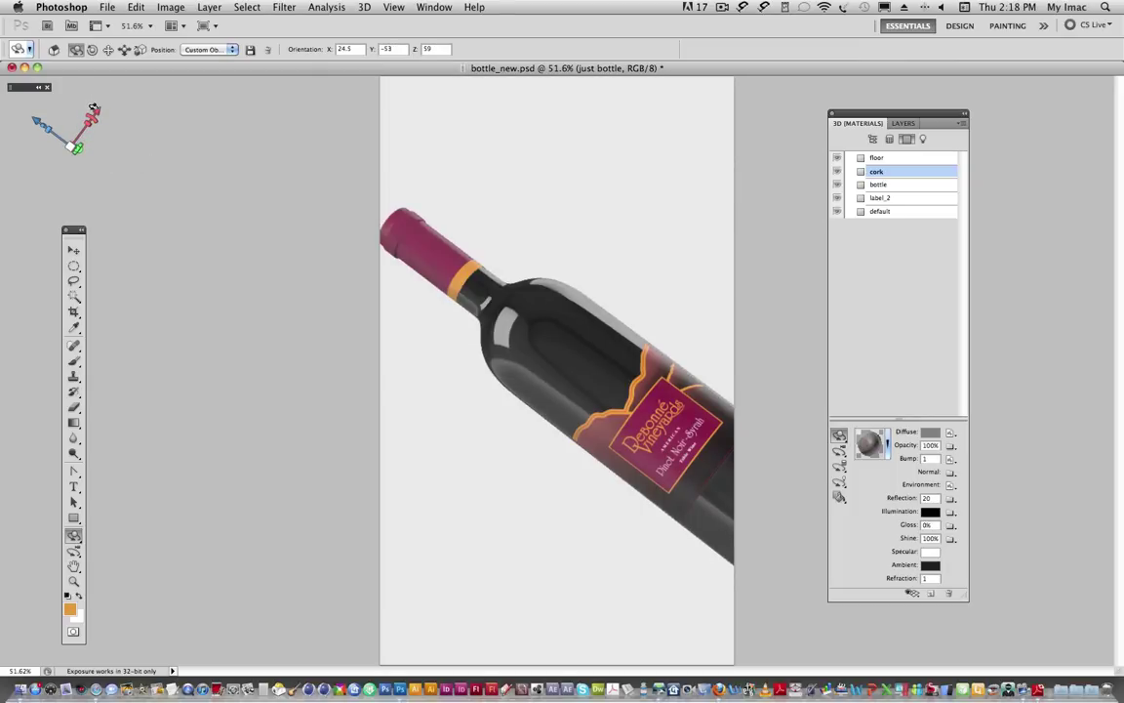
{"action": "mouse_move", "coordinate": [93, 116]}
{"action": "left_mouse_down"}
{"action": "mouse_move", "coordinate": [106, 143]}
{"action": "mouse_move", "coordinate": [78, 121]}
{"action": "mouse_move", "coordinate": [71, 145]}
{"action": "mouse_move", "coordinate": [115, 219]}
{"action": "left_mouse_up"}
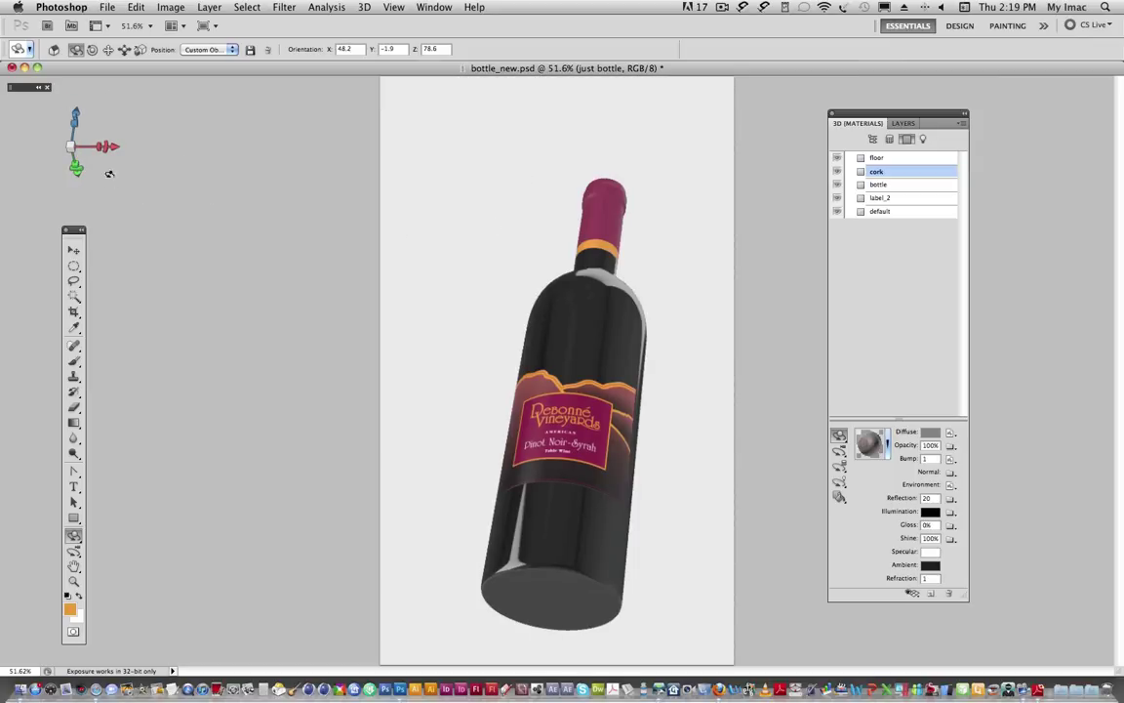
- Shift the bottle left and rotate it nearly upright, keeping its base visible
{"action": "mouse_move", "coordinate": [108, 147]}
{"action": "left_click_drag", "start_coordinate": [113, 146], "coordinate": [101, 146]}
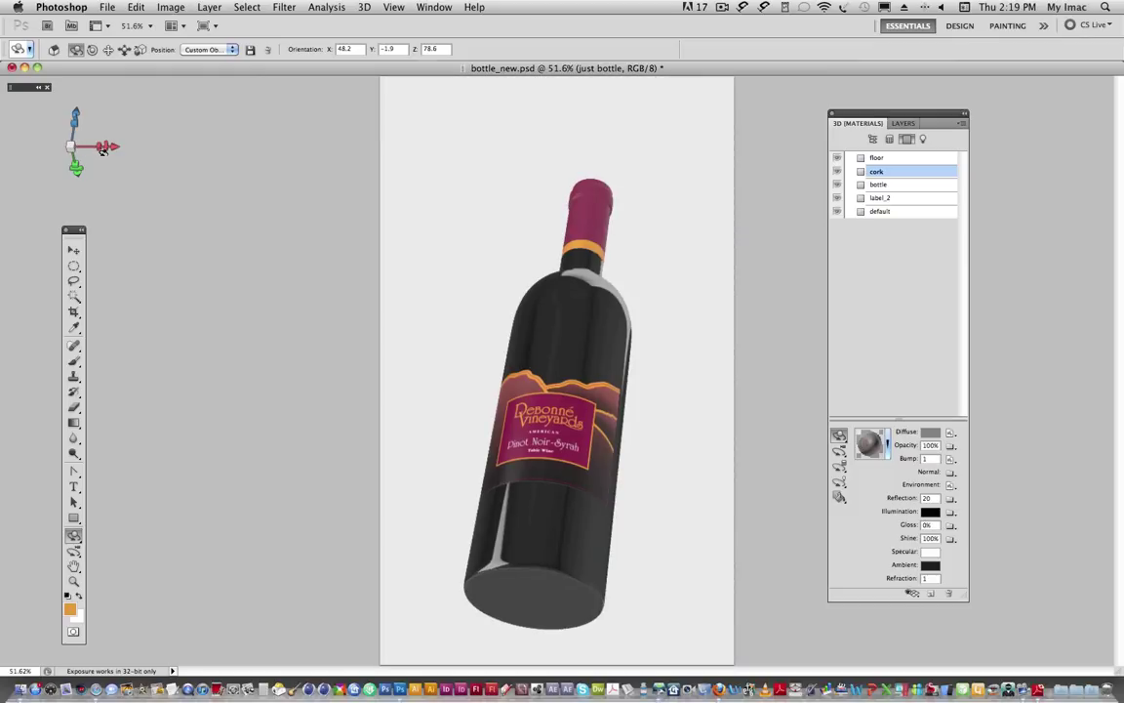
{"action": "left_click_drag", "start_coordinate": [97, 139], "coordinate": [95, 134]}
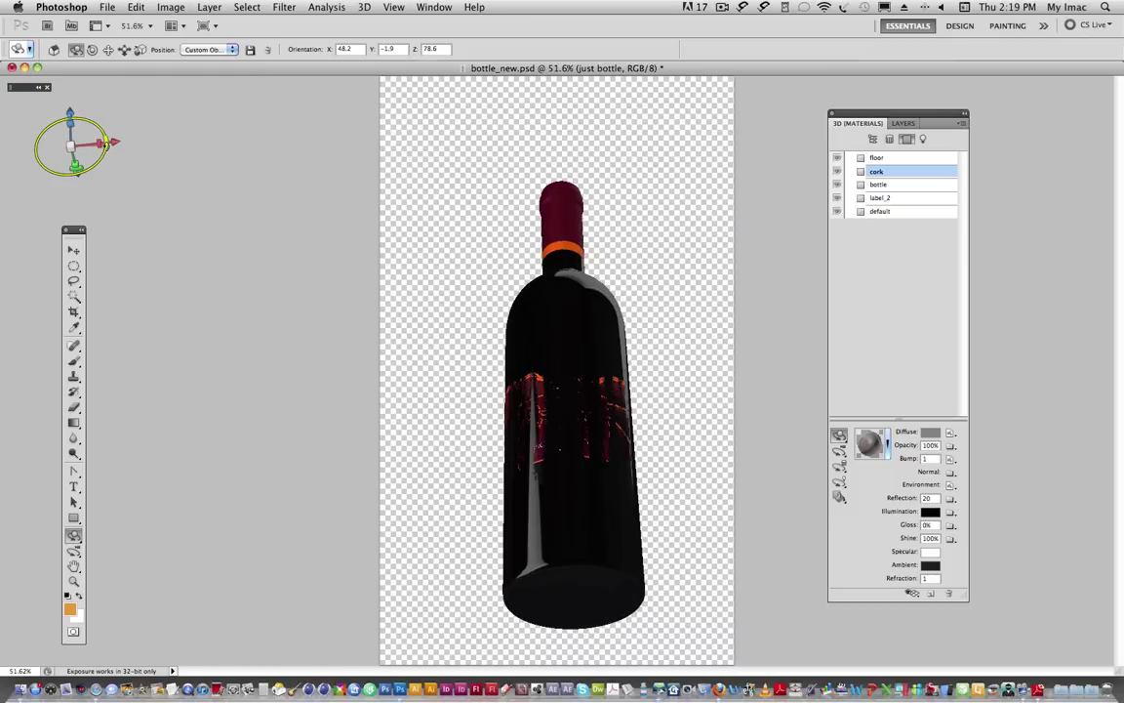